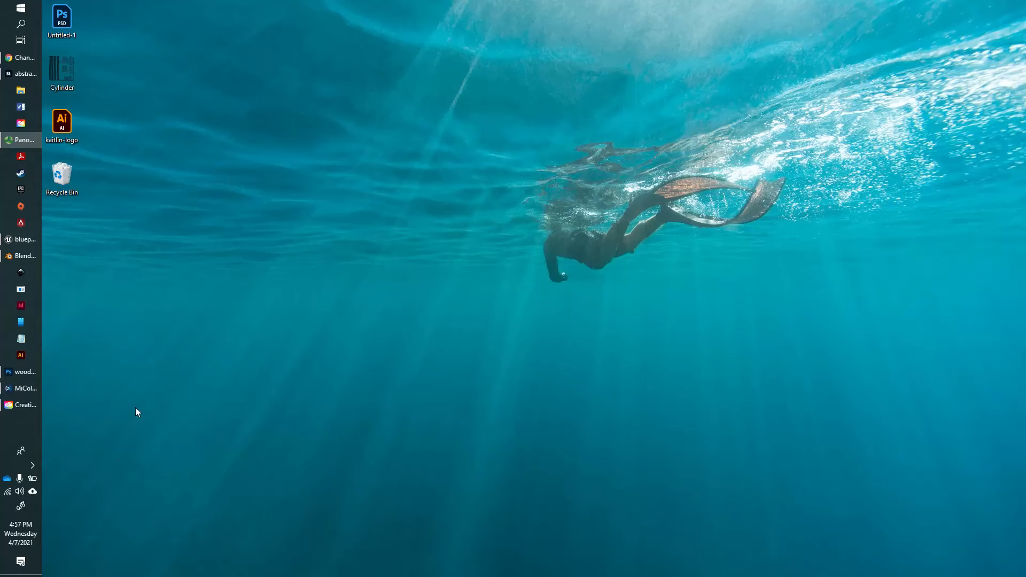
Step: Switch to Blender and examine the wood and metal texturing on the axe from several angles
left_click(28, 257)
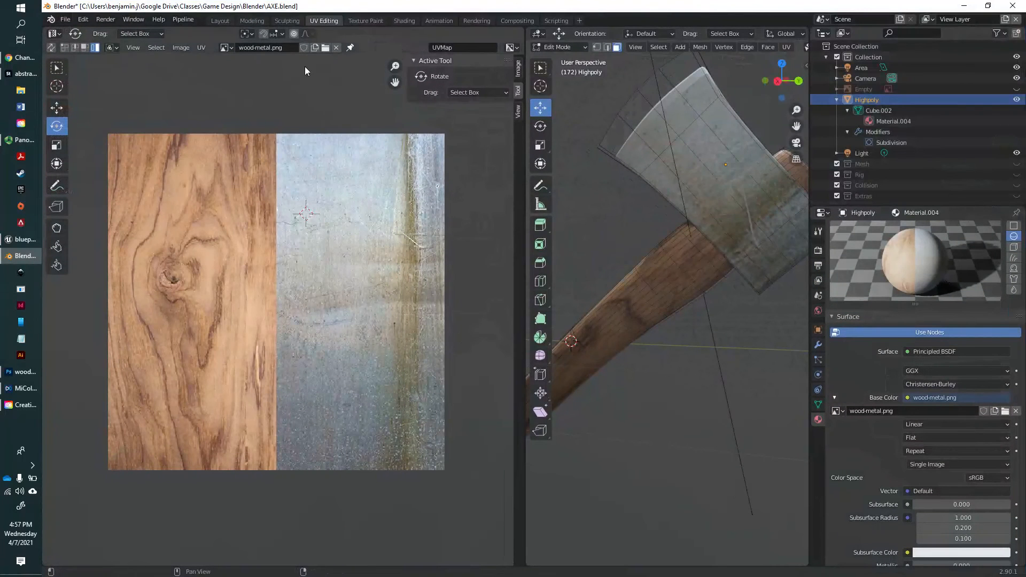
left_click_drag(666, 348, 681, 326)
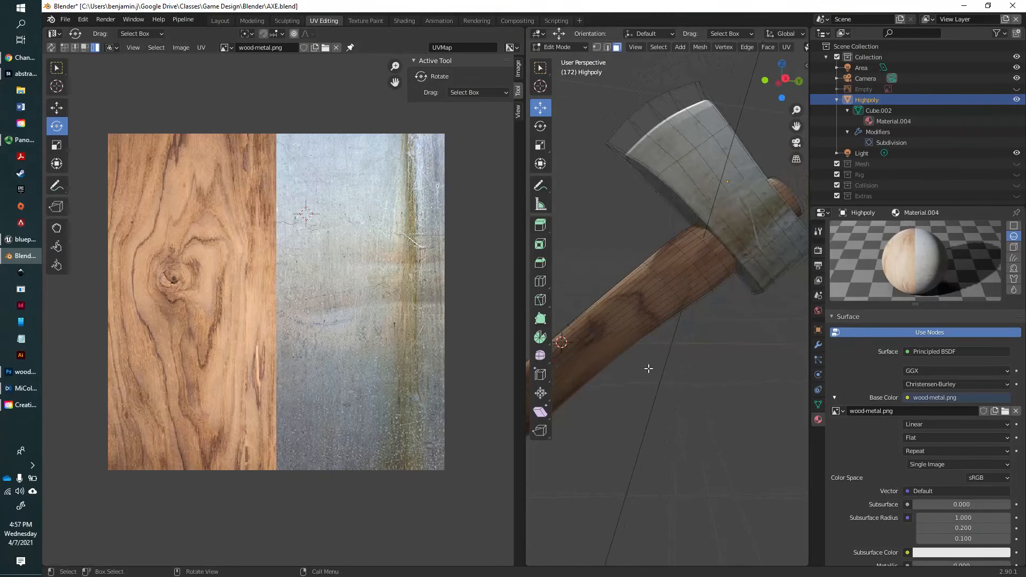
left_click_drag(590, 468, 555, 482)
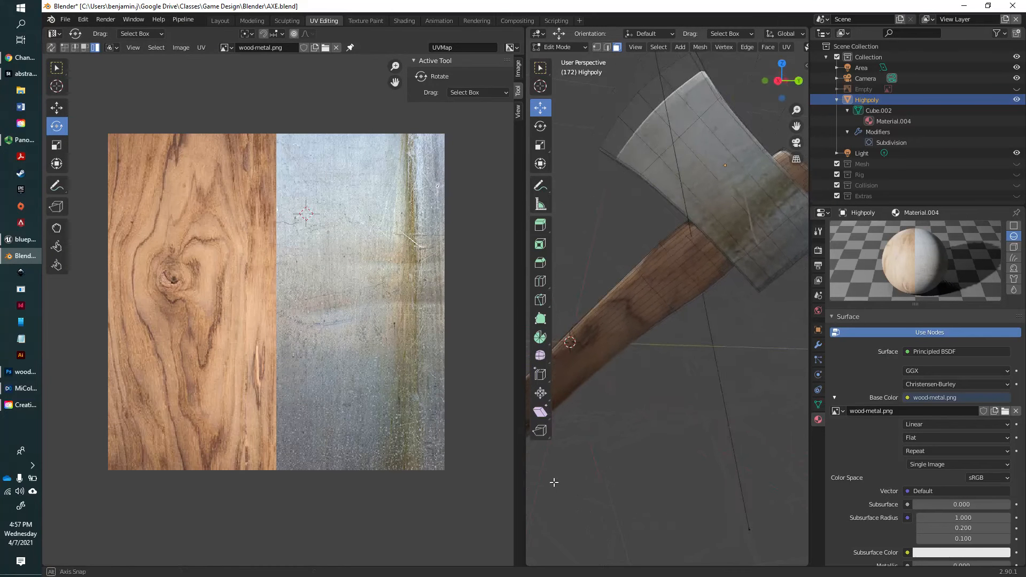
left_click_drag(654, 414, 651, 231)
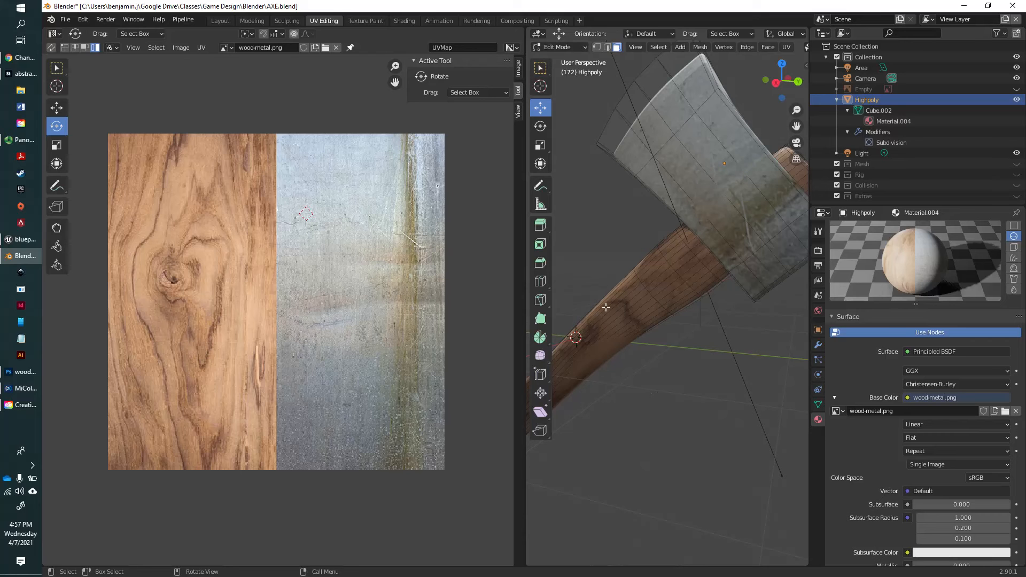
Step: With the whole axe mesh selected, move the leftmost long handle UV island from the wood half onto the metal half of the texture
key("a")
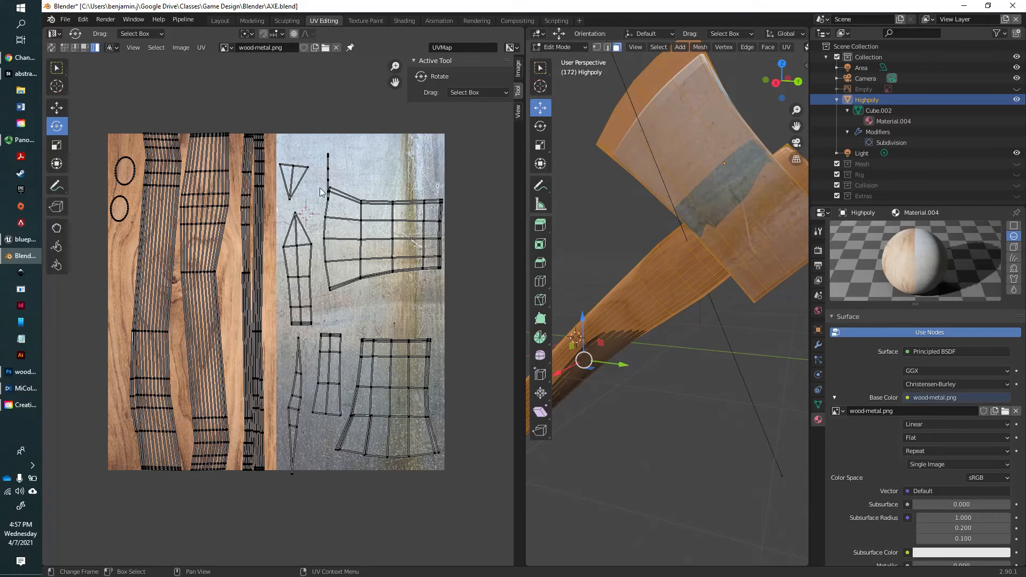
left_click(167, 182)
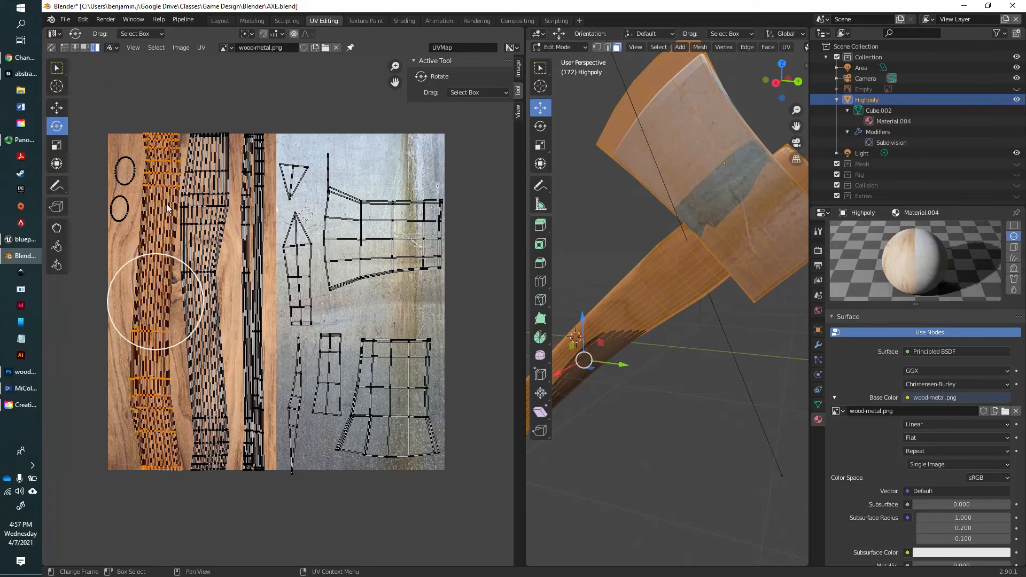
left_click(56, 108)
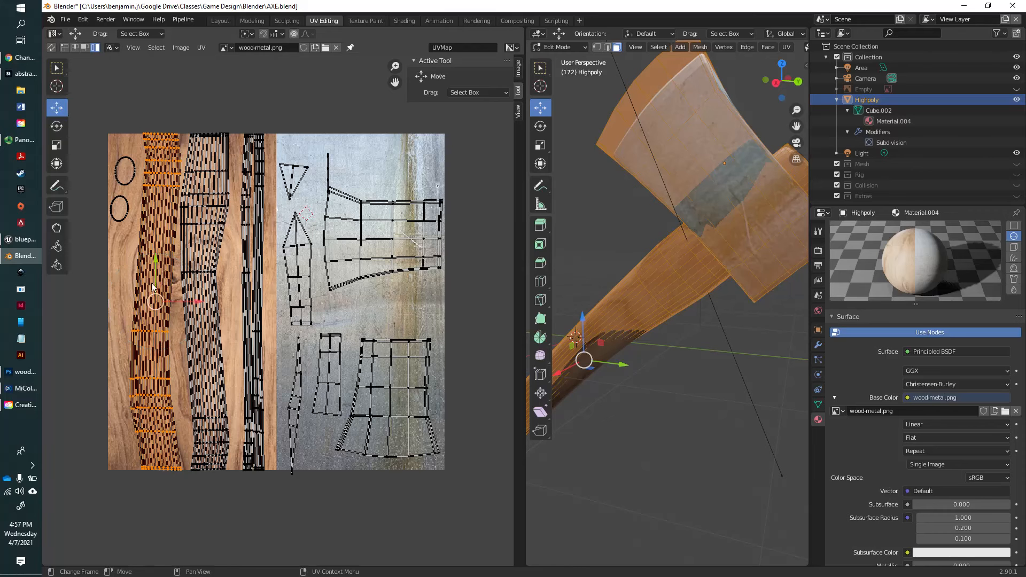
left_click_drag(202, 306, 407, 307)
left_click_drag(642, 376, 583, 374)
left_click(676, 400)
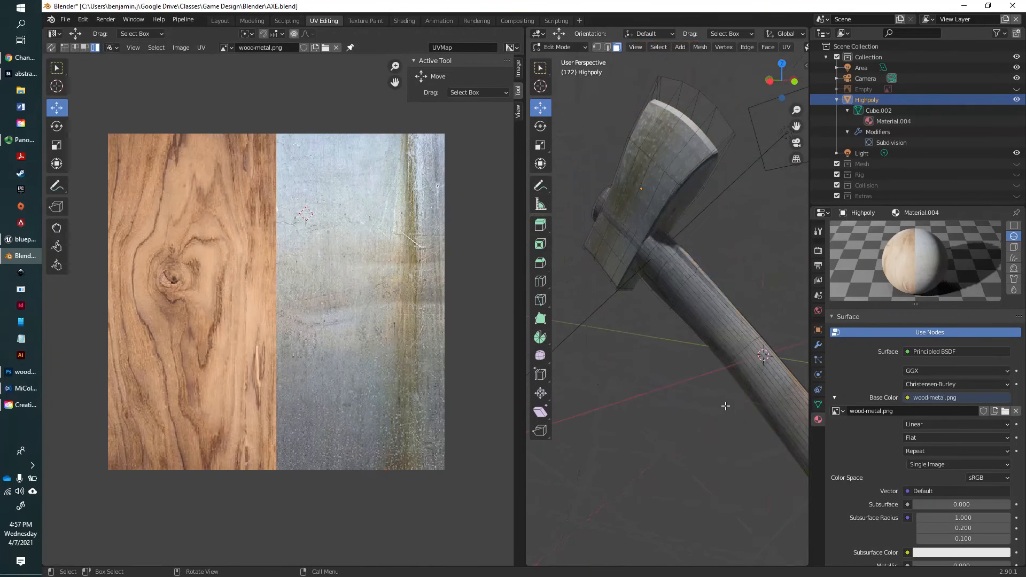
Step: Move the second long handle UV island onto the metal half and inspect both sides of the axe handle
left_click_drag(743, 408, 700, 401)
key("a")
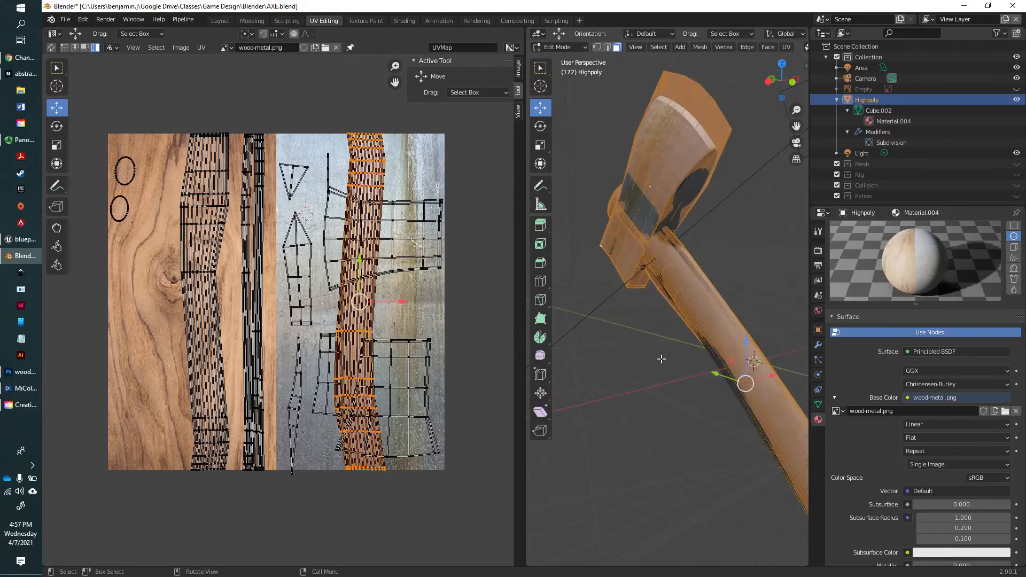
left_click(191, 299)
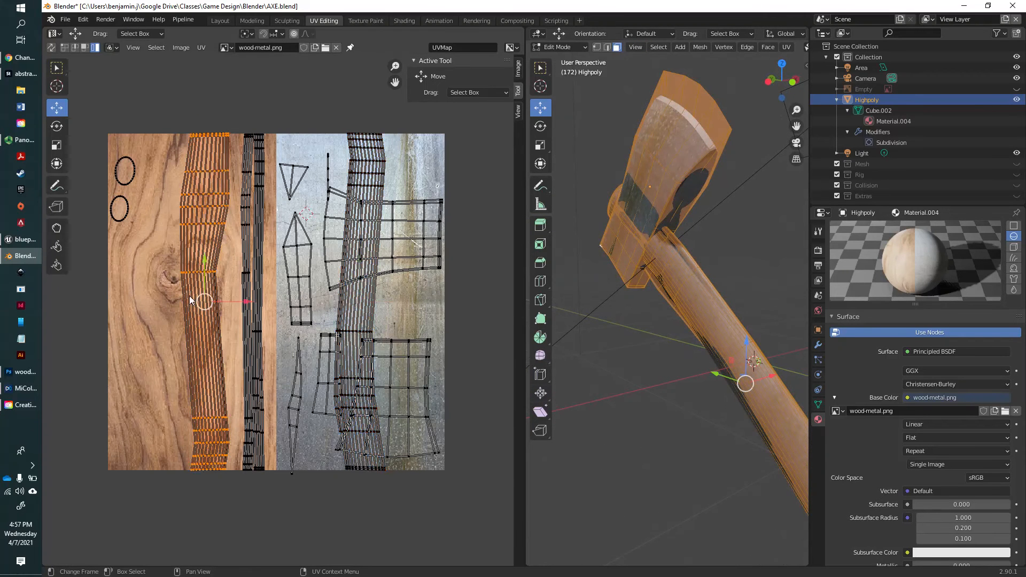
left_click_drag(247, 305, 450, 303)
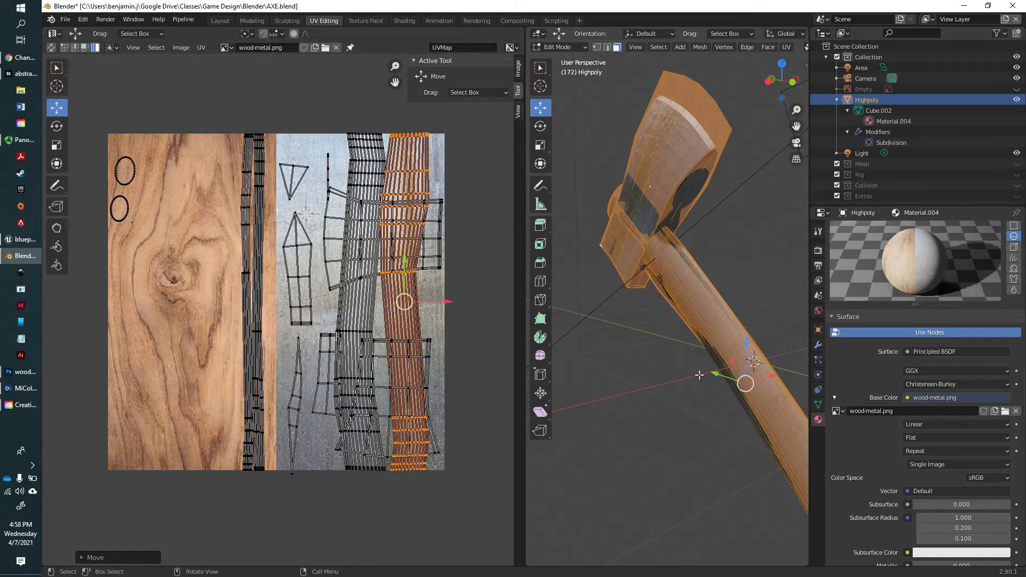
left_click_drag(780, 349, 639, 348)
left_click(720, 375)
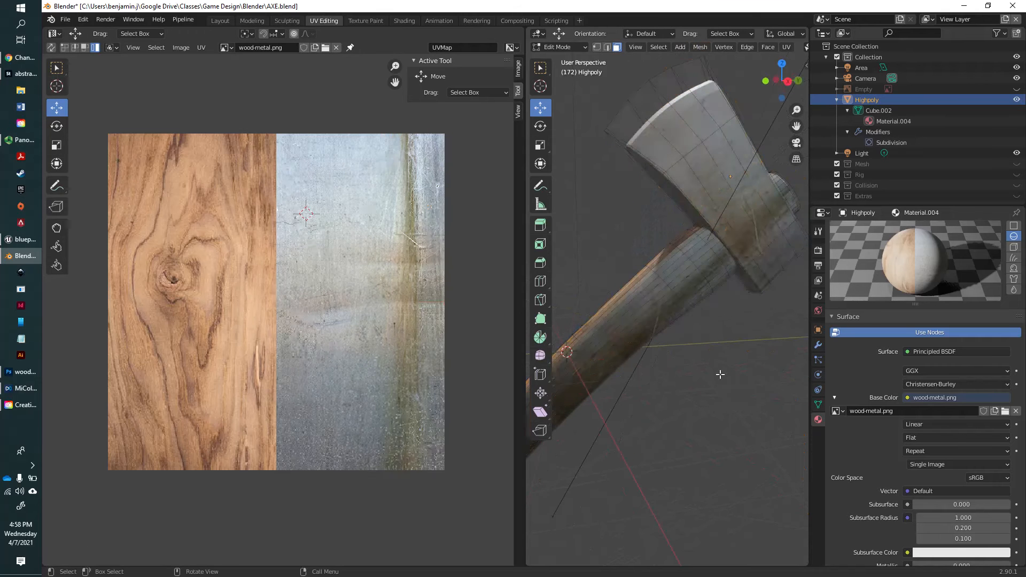
left_click_drag(671, 408, 534, 402)
Step: Move both long handle UV islands back onto the wood half of the texture, side by side without overlapping
left_click(675, 317)
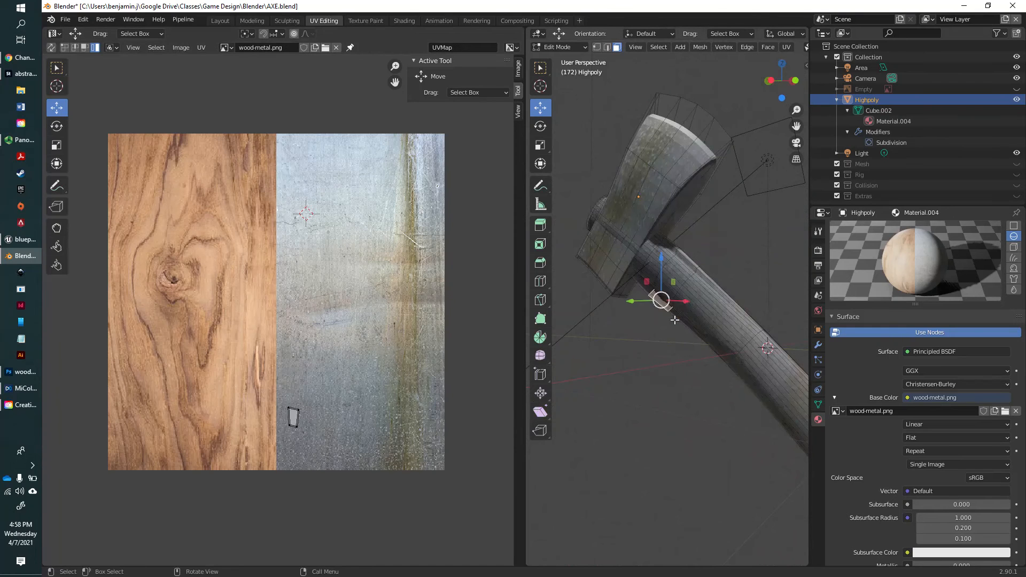
key("a")
left_click_drag(447, 304, 193, 304)
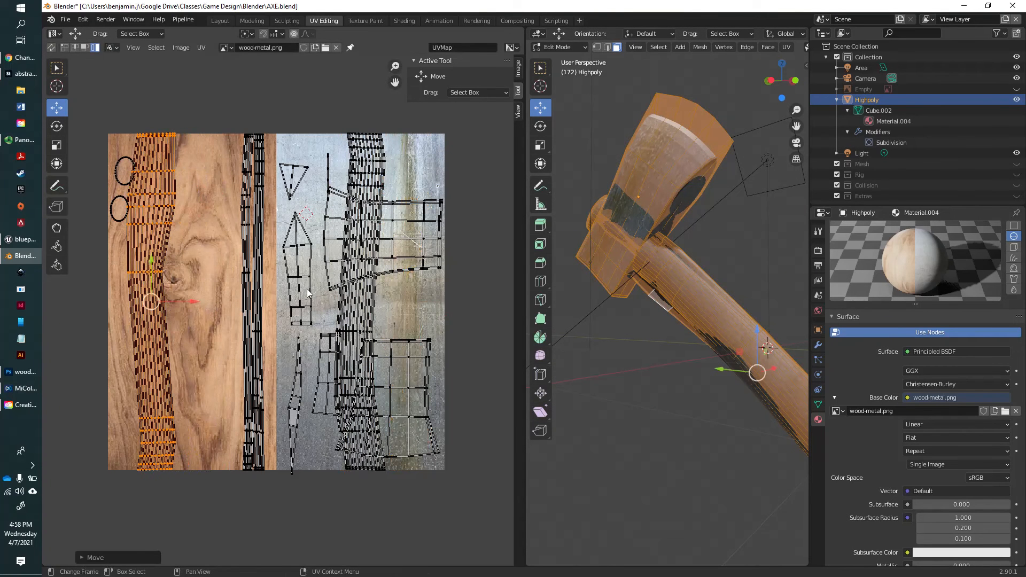
left_click(368, 165)
key("g")
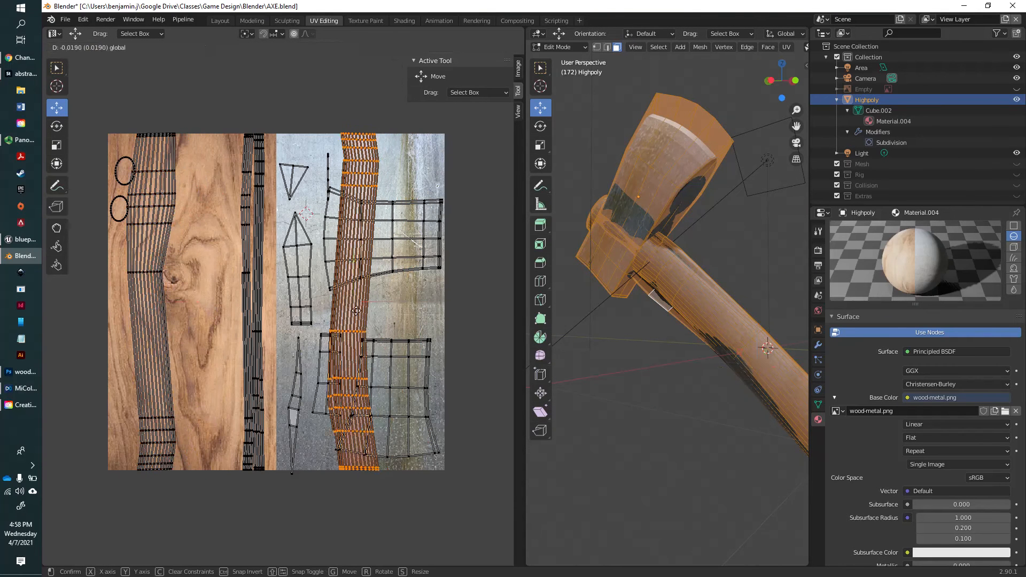
left_click(255, 311)
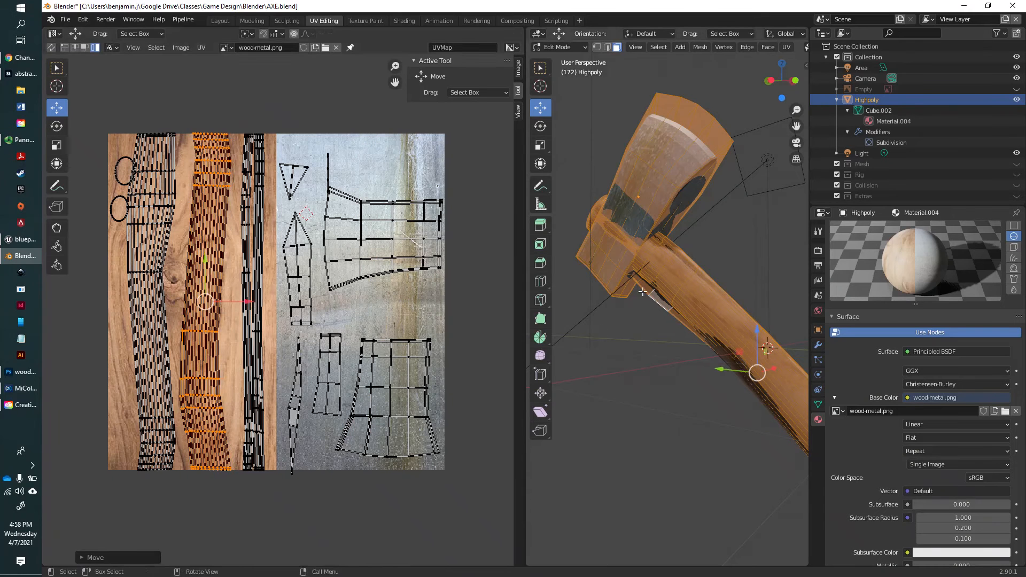
left_click(629, 374)
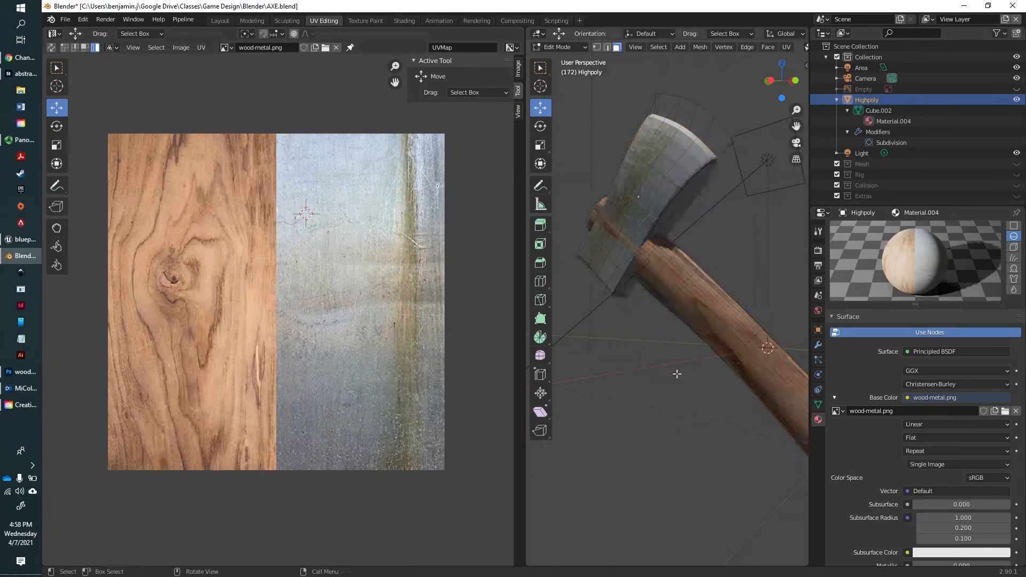
Step: Select the whole axe mesh and open the UV layout export
left_click_drag(711, 371, 755, 284)
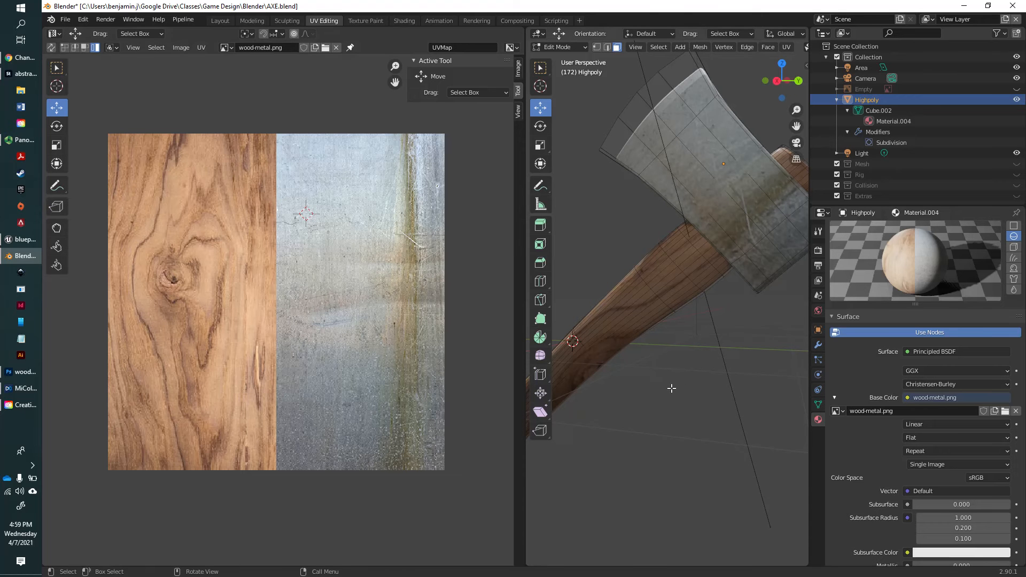
mouse_move(640, 385)
left_mouse_down()
mouse_move(694, 378)
mouse_move(691, 394)
mouse_move(653, 377)
left_mouse_up()
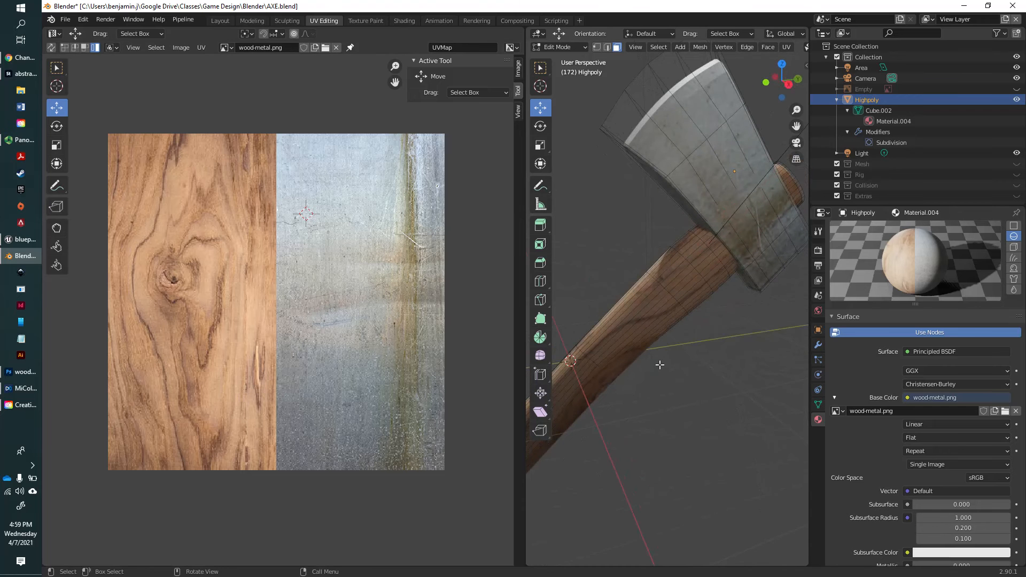
key("a")
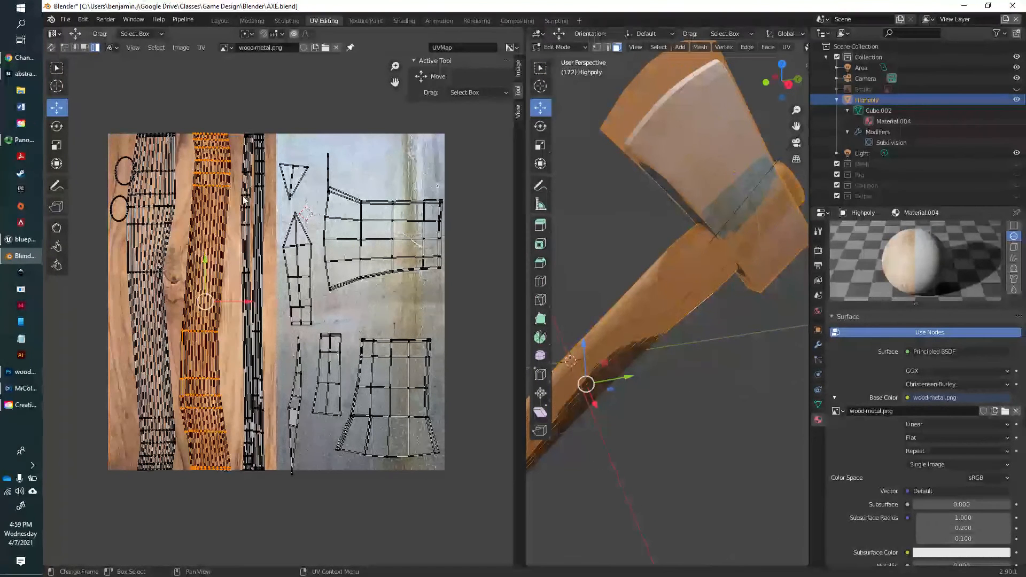
left_click(201, 48)
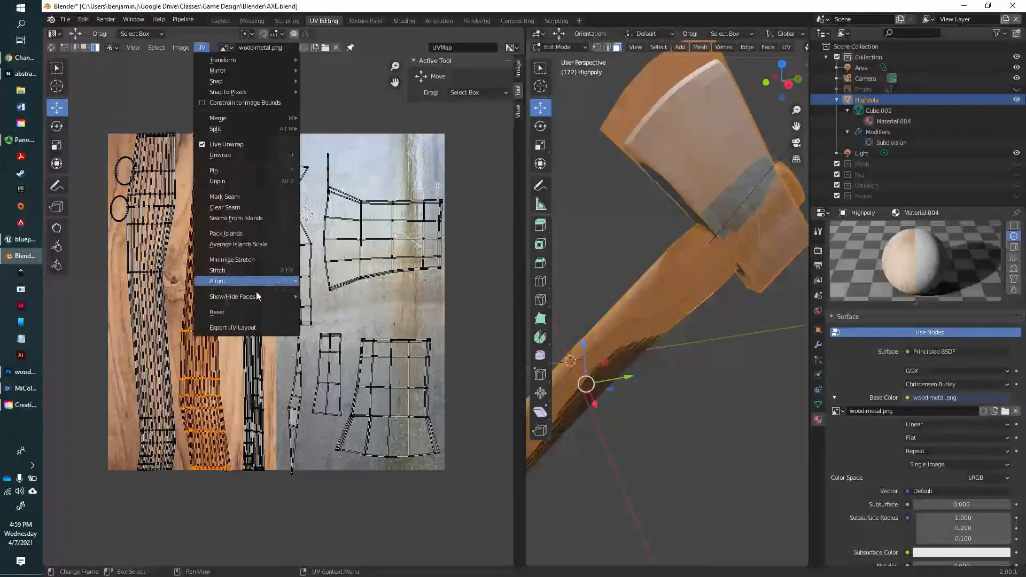
left_click(256, 328)
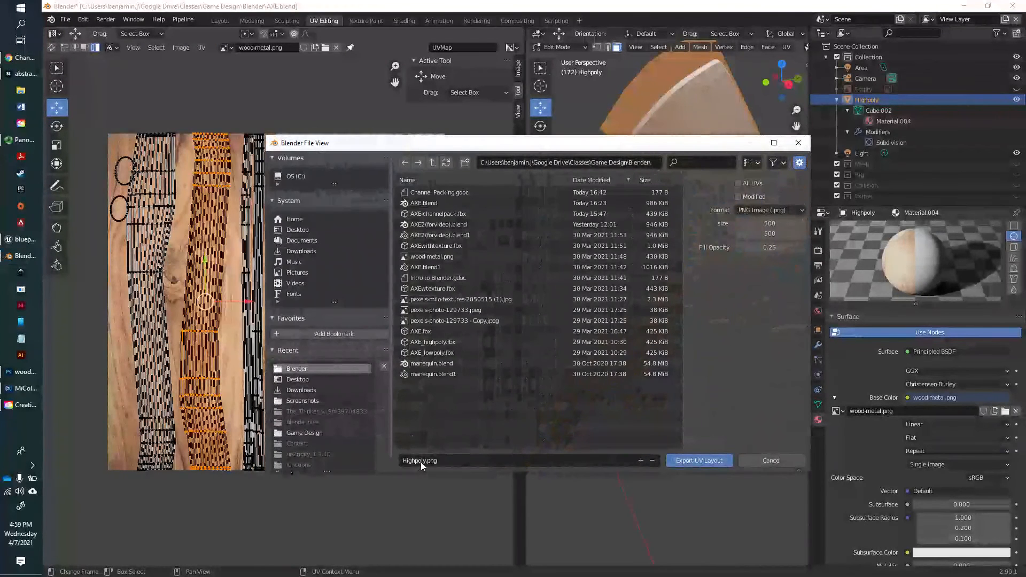
Step: Name the file axe-uv-map.png and export the UV layout to the Blender folder
left_click(426, 464)
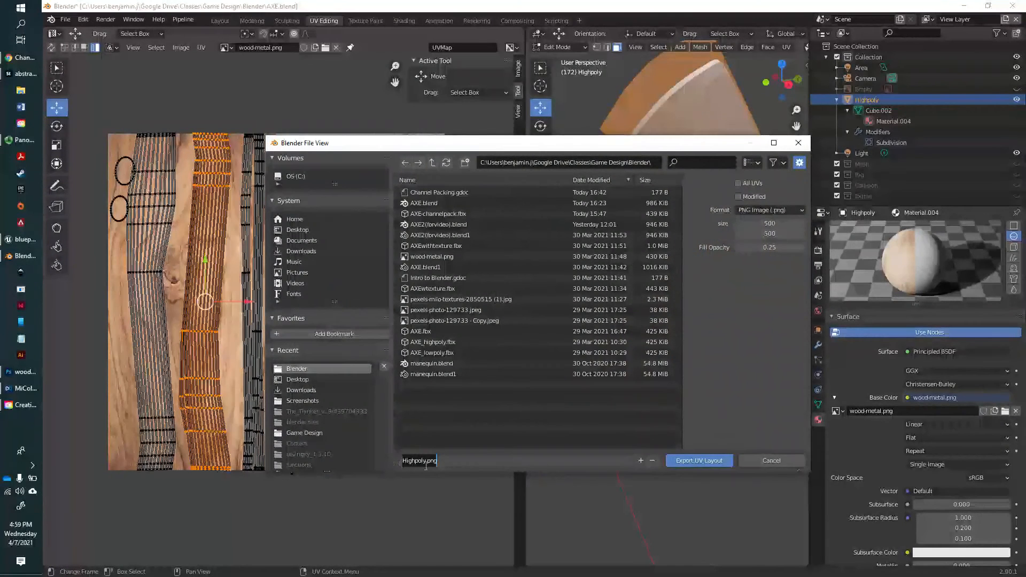
left_click_drag(422, 463, 382, 463)
key("Right")
key("BackSpace")
key("BackSpace")
key("BackSpace")
key("BackSpace")
key("BackSpace")
key("BackSpace")
key("BackSpace")
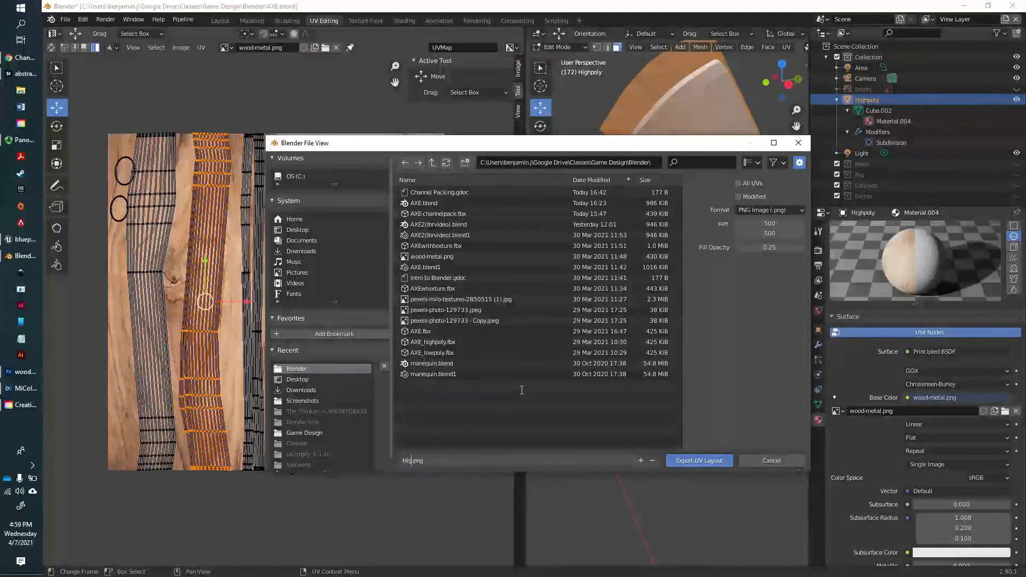
type("axe-uv-map")
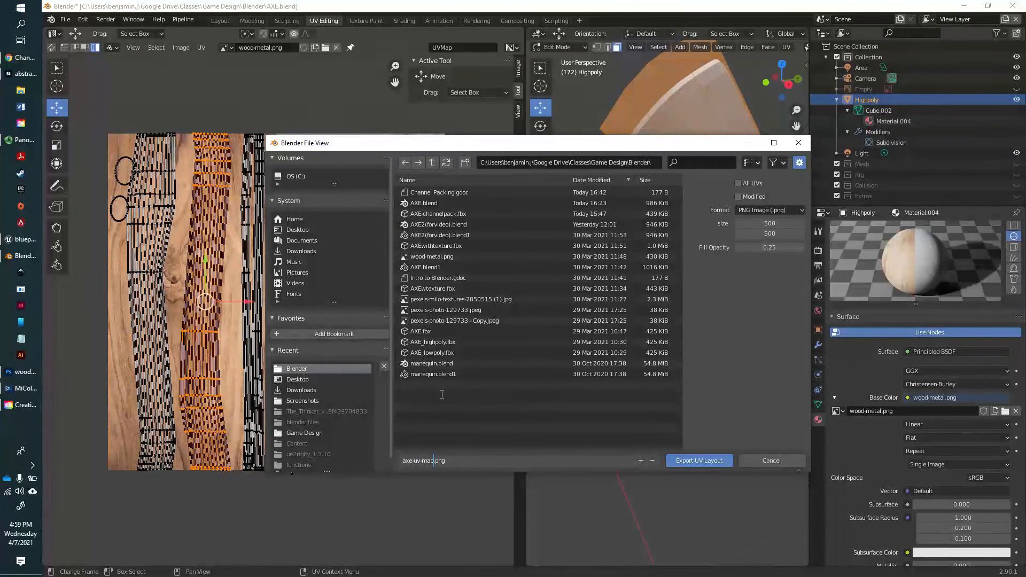
left_click(702, 461)
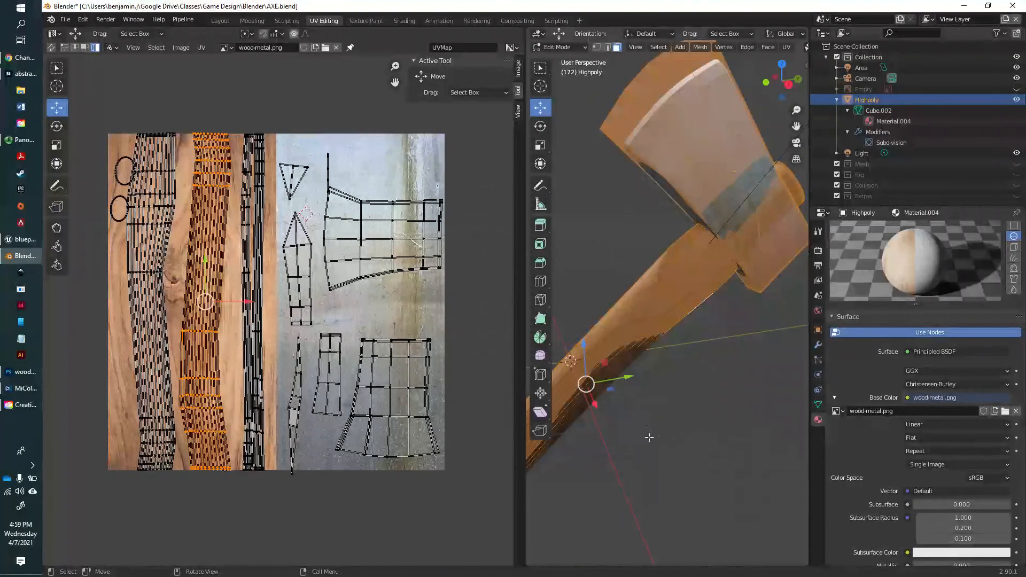
Step: Switch to Photoshop, place axe-uv-map from the Blender folder over wood-metal.png, and check the overlay by toggling its visibility
left_click(28, 376)
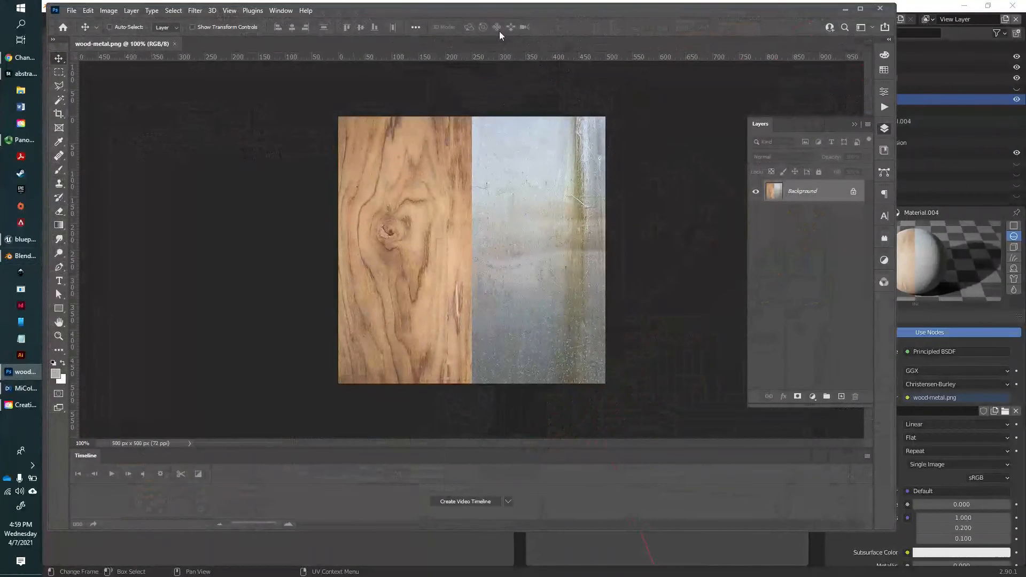
left_click_drag(476, 12, 474, 32)
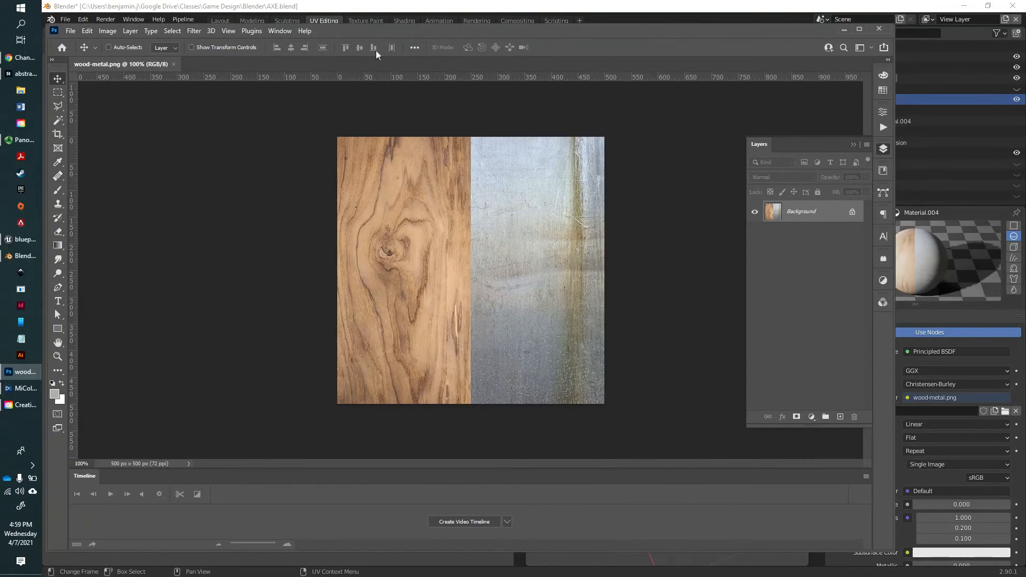
left_click_drag(415, 34, 421, 30)
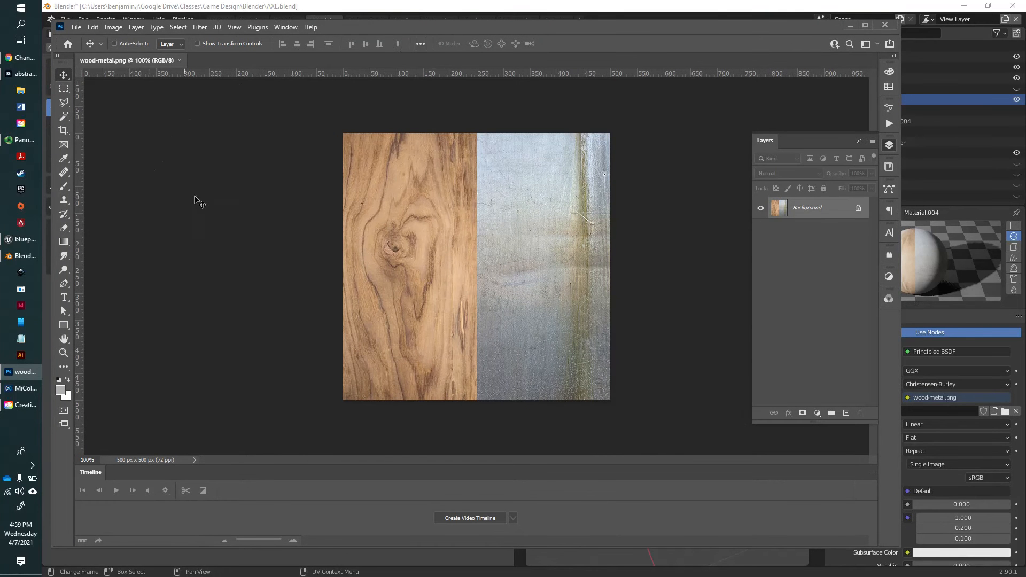
left_click(18, 93)
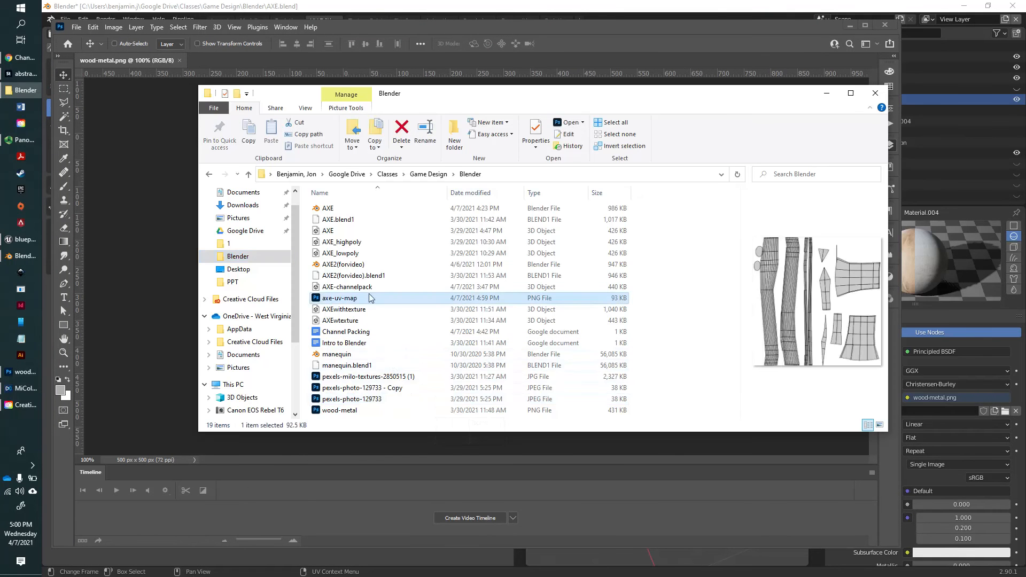
left_click_drag(422, 96, 797, 90)
left_click_drag(706, 292, 462, 277)
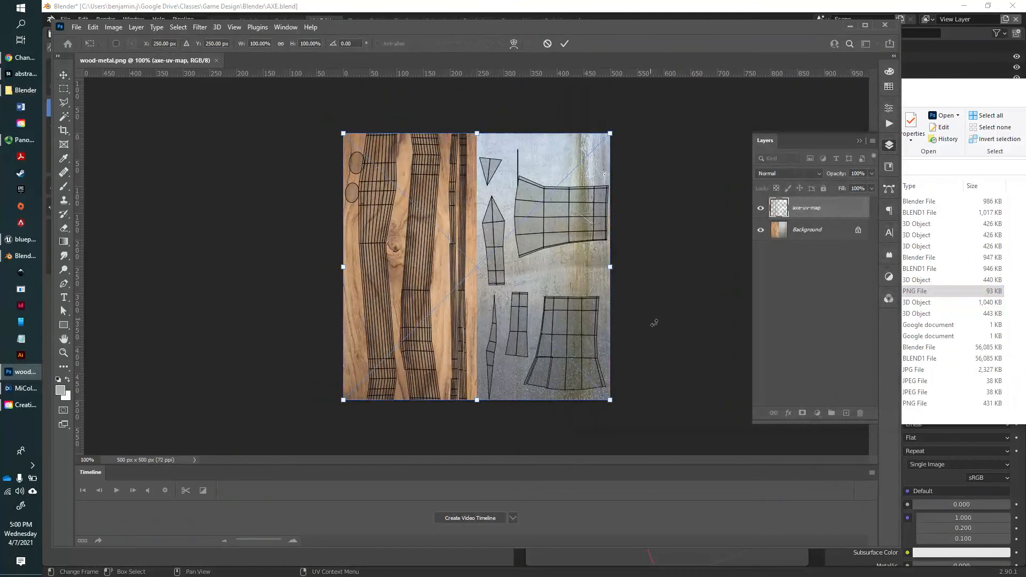
key("Return")
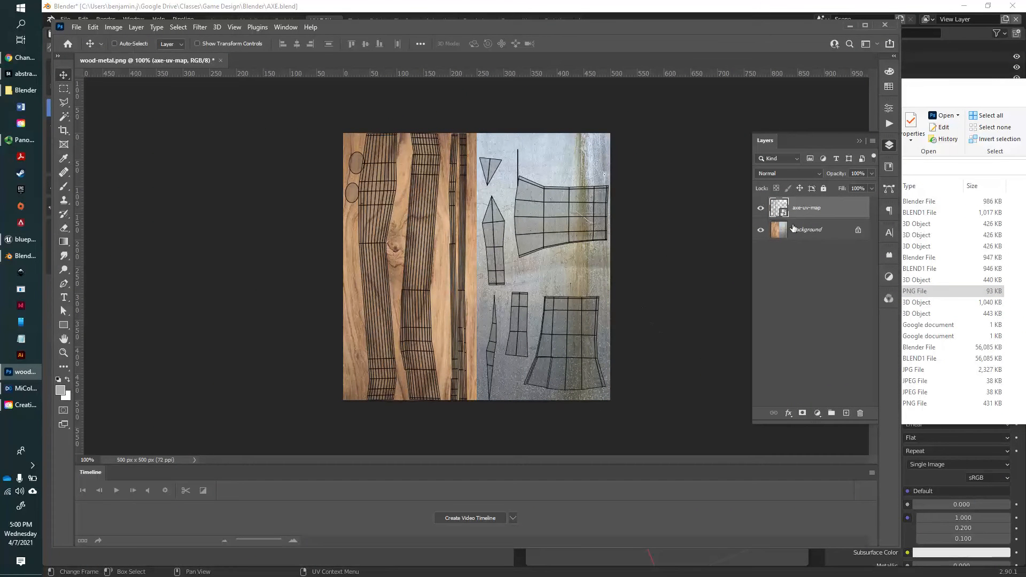
left_click(761, 208)
left_click(761, 208)
Step: Hide the Layers panel and show it again
left_click(292, 29)
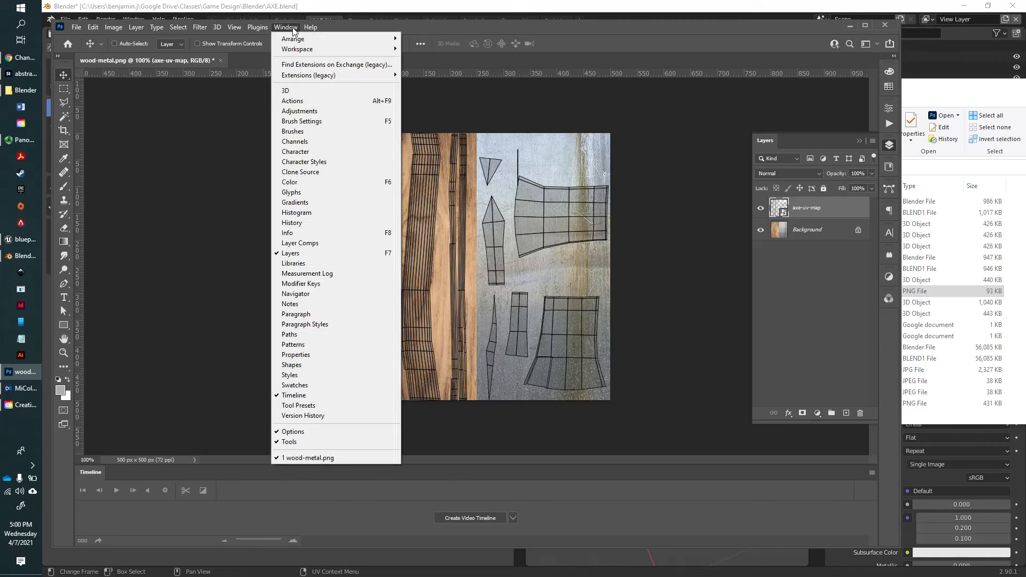
left_click(319, 254)
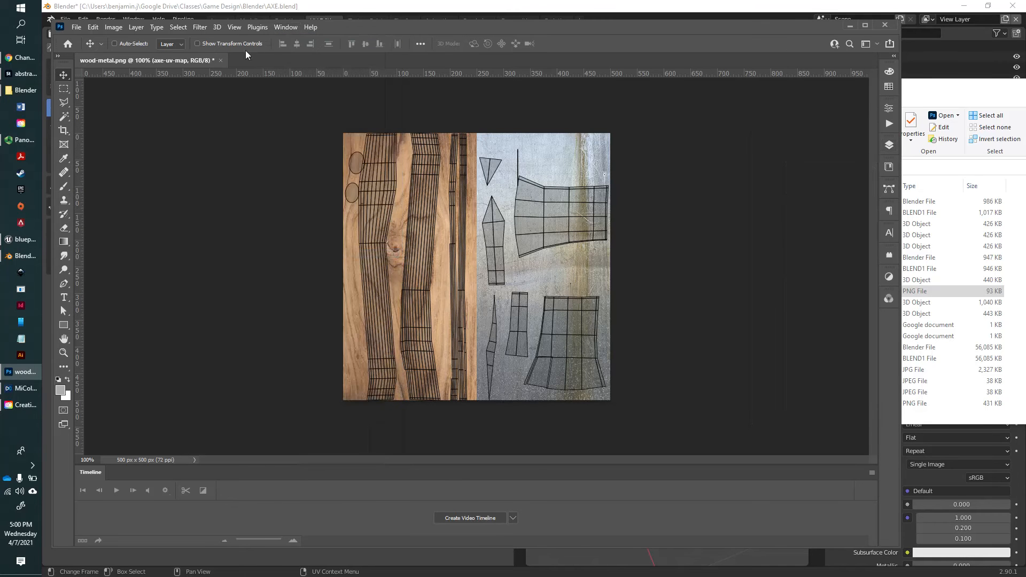
left_click(285, 28)
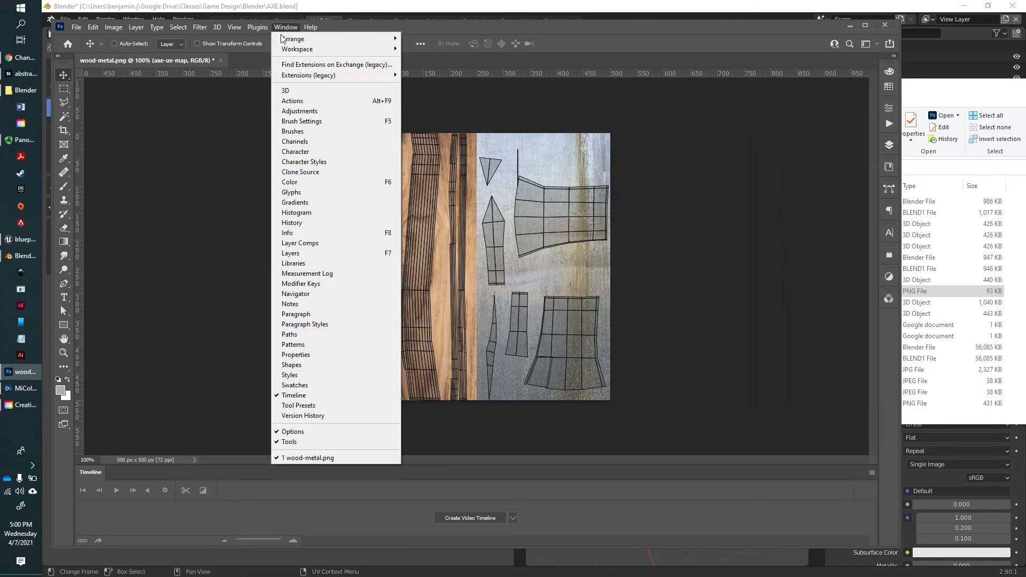
left_click(331, 254)
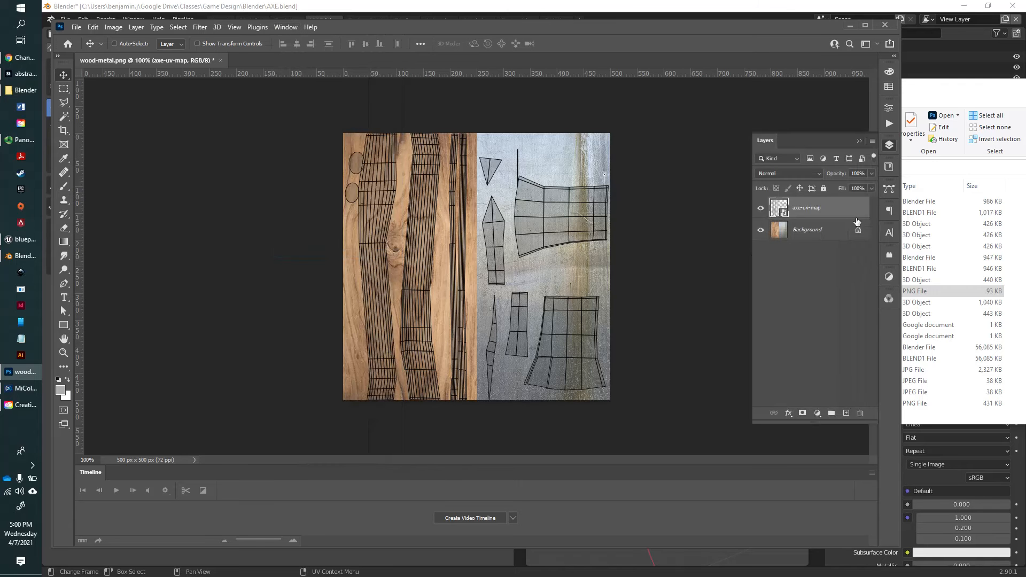
Step: Toggle the axe-uv-map layer's visibility to compare it with the texture, leaving the layer hidden
left_click(762, 208)
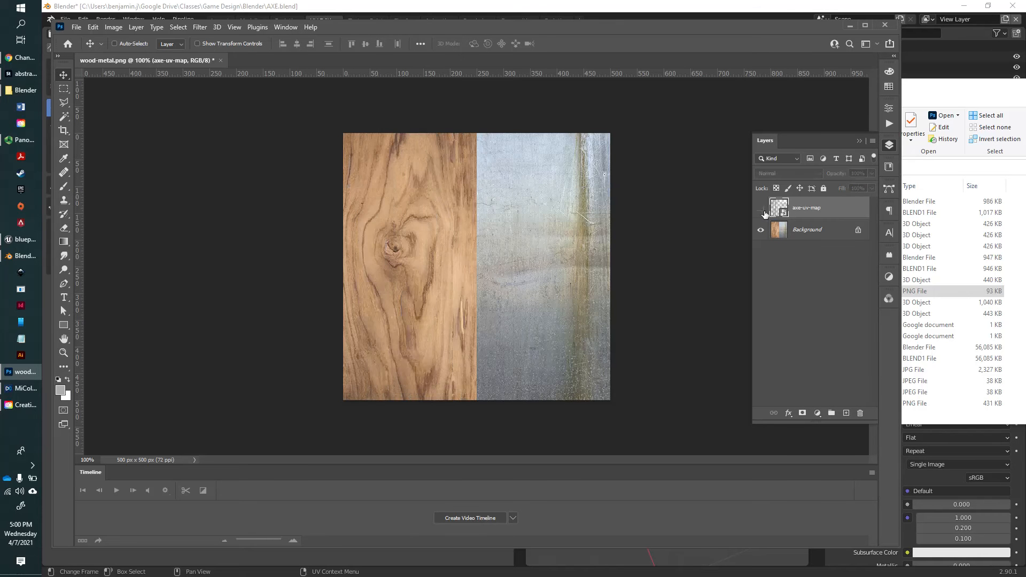
left_click(765, 213)
left_click(765, 213)
left_click(765, 213)
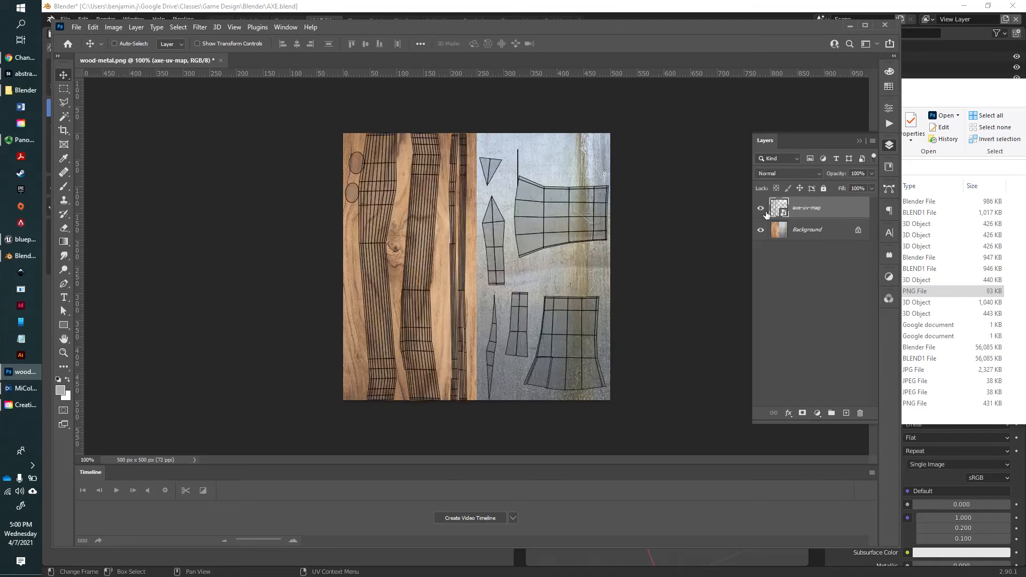
left_click(765, 213)
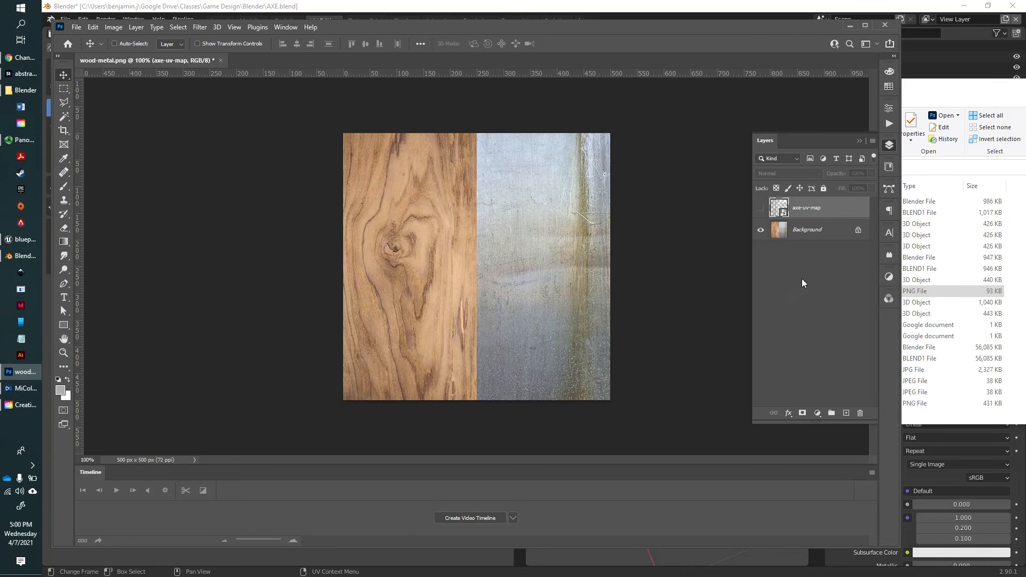
Step: Unlock the Background layer and place a vertical guide on the boundary between the wood and metal halves
left_click(802, 278)
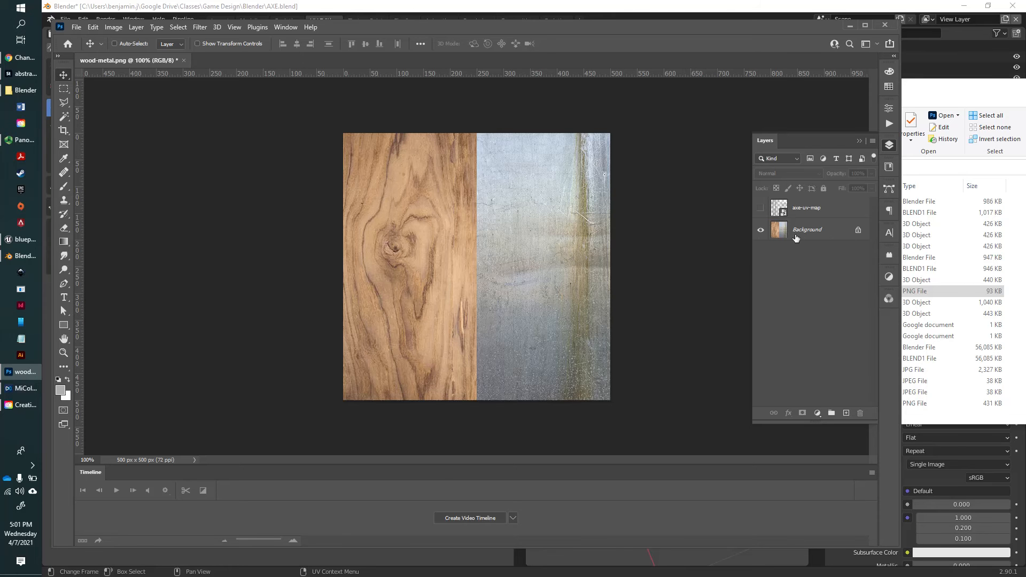
left_click(858, 232)
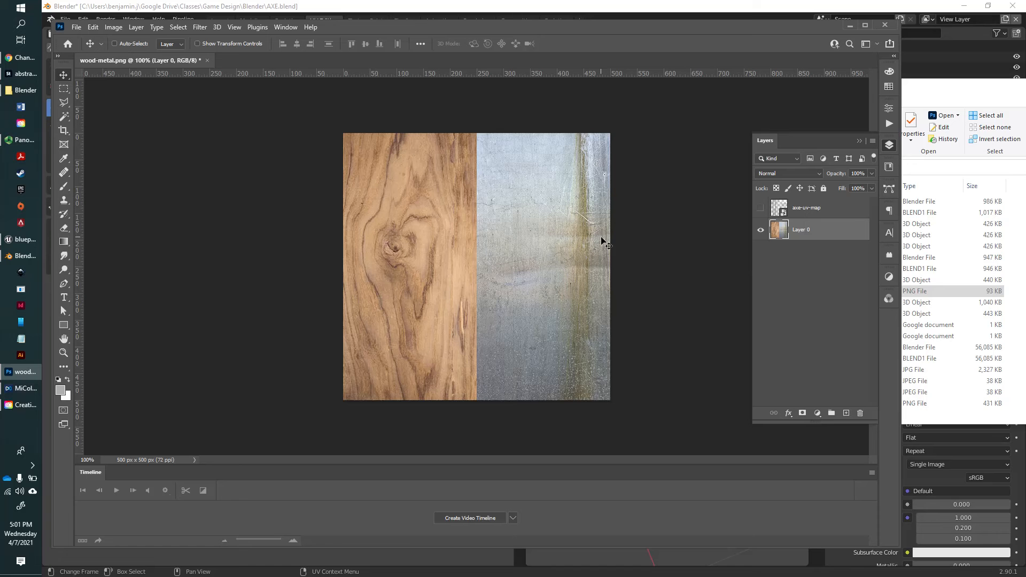
left_click(64, 90)
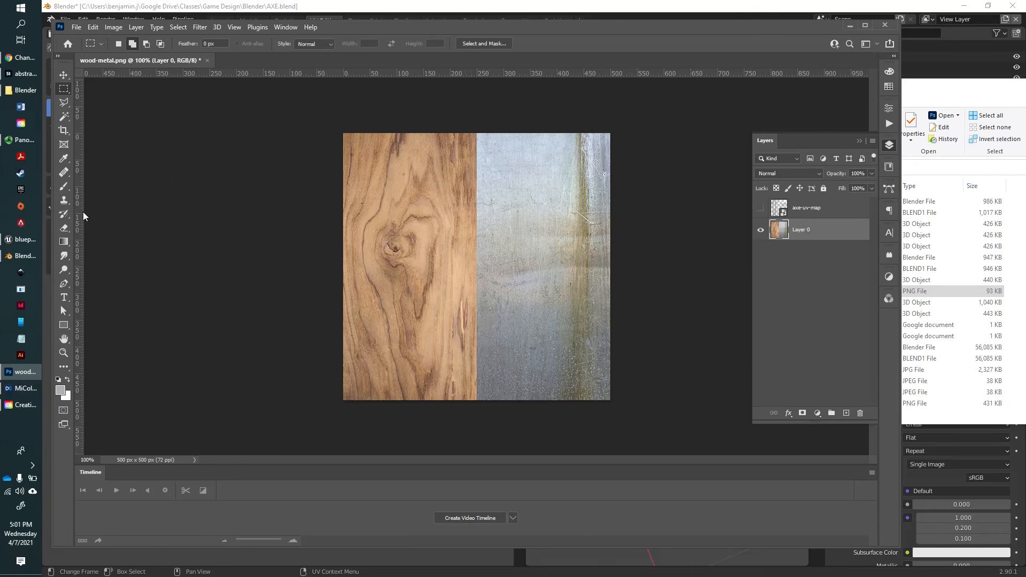
left_click_drag(82, 217, 476, 199)
left_click_drag(481, 128, 646, 420)
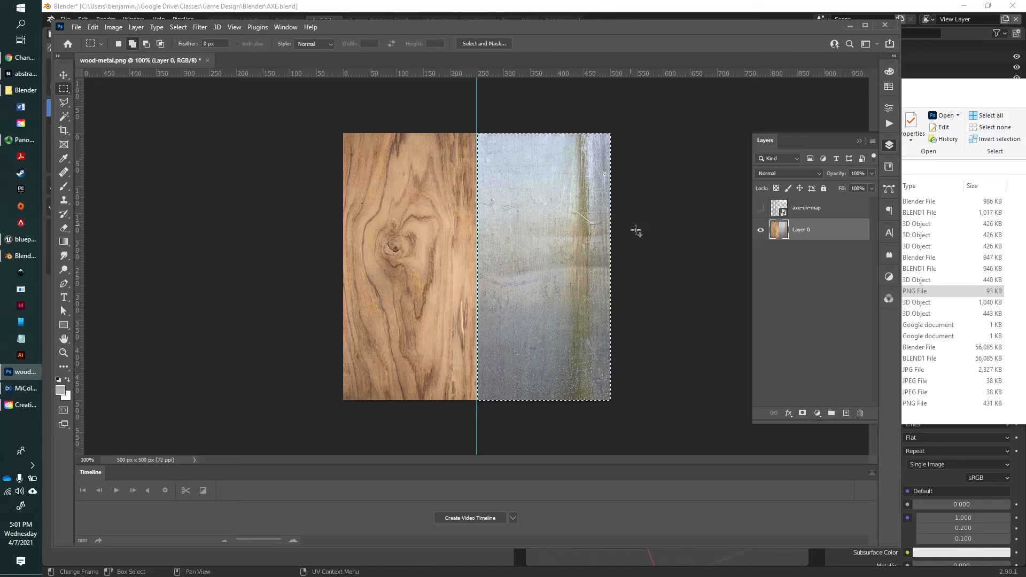
left_click(179, 27)
left_click(192, 48)
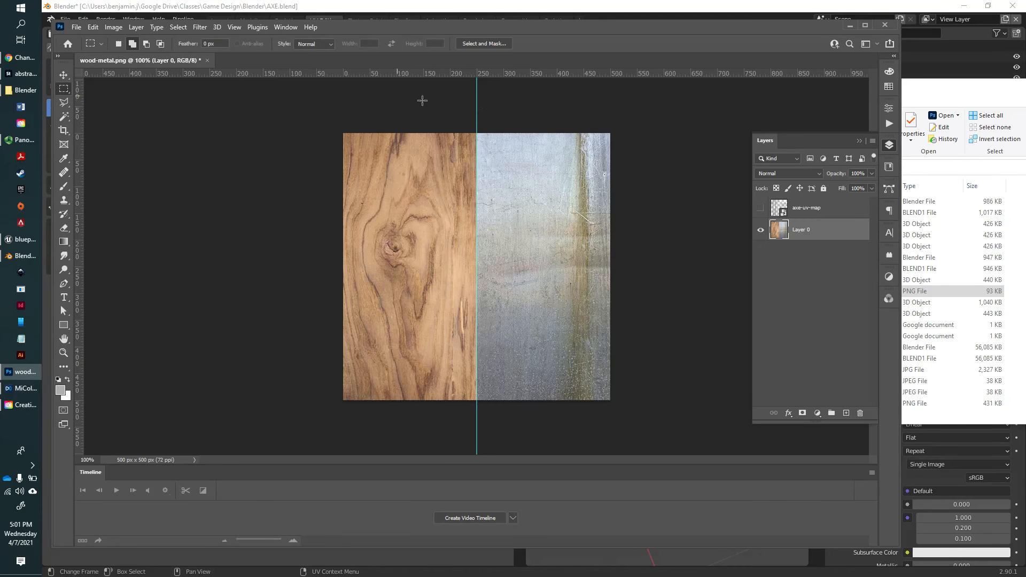
Step: Select the metal half with the Rectangular Marquee, then cut and paste it onto its own layer
left_click_drag(482, 117, 684, 444)
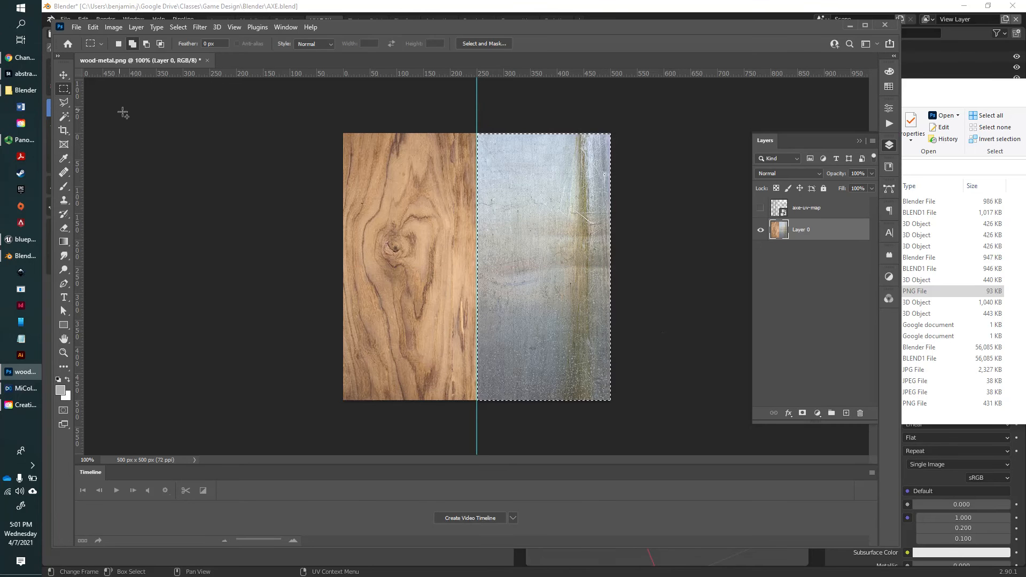
left_click(93, 30)
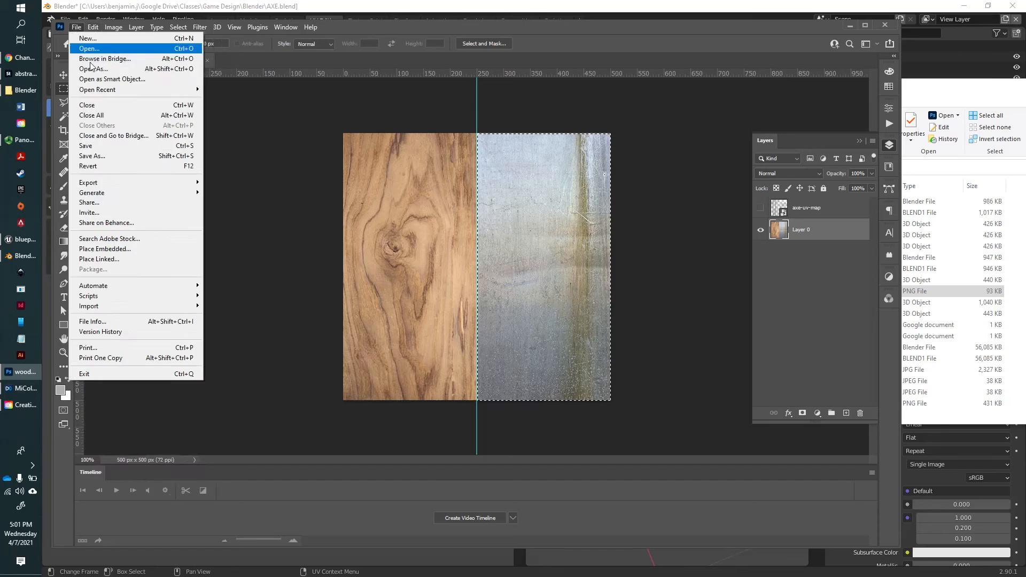
left_click(101, 90)
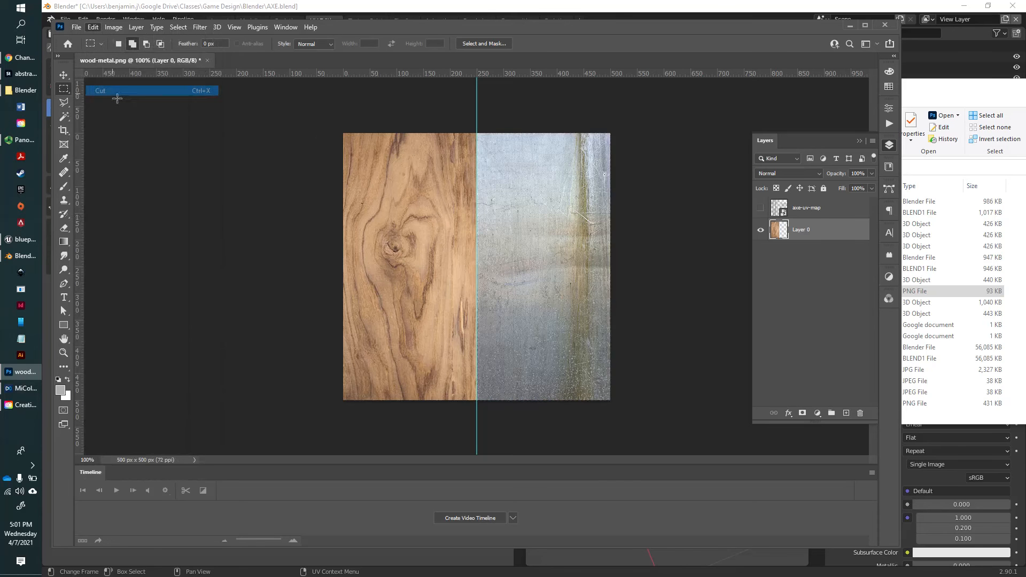
left_click(93, 27)
left_click(102, 121)
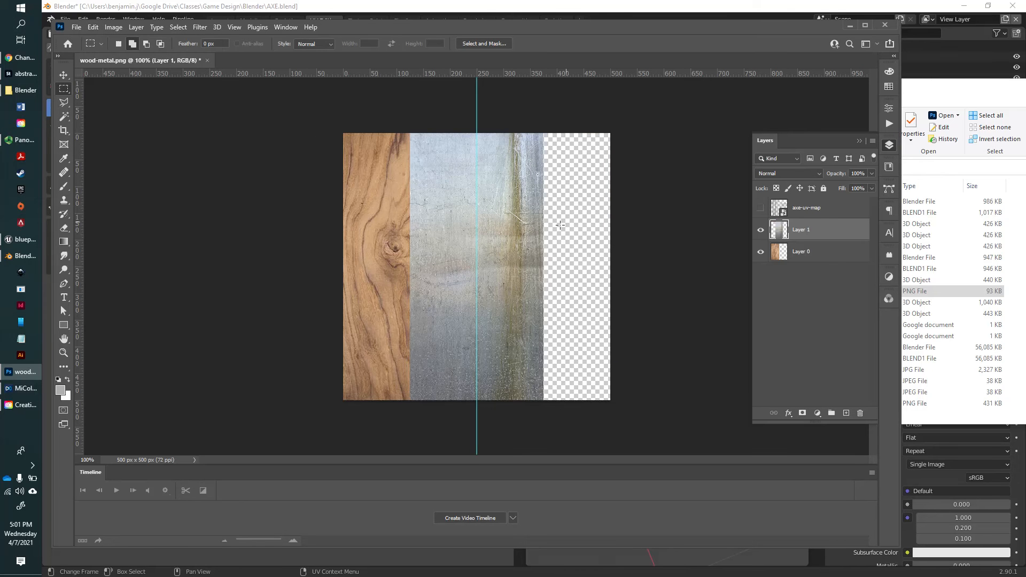
Step: Move the pasted metal piece over the empty half, flush against the wood, and shift the guide off the image
key("v")
left_click_drag(541, 224, 594, 222)
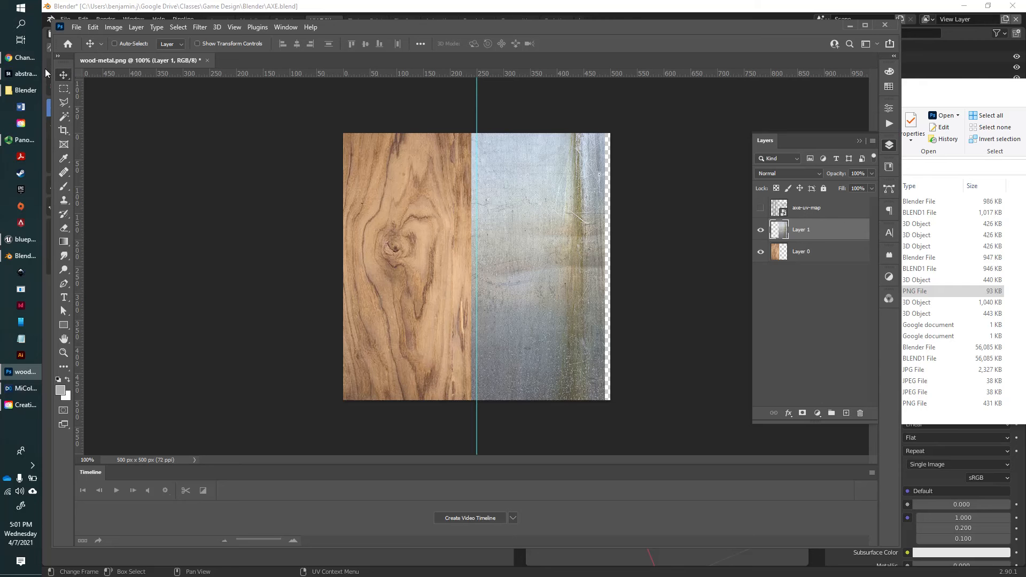
left_click(66, 89)
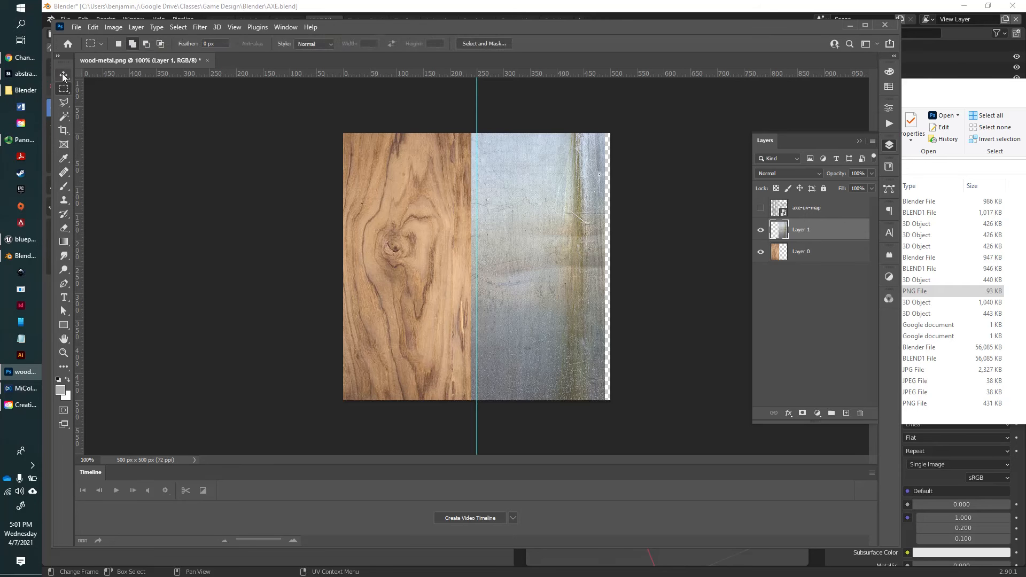
left_click(64, 75)
mouse_move(535, 219)
left_mouse_down()
mouse_move(551, 220)
mouse_move(538, 222)
left_mouse_up()
left_click_drag(588, 261, 556, 233)
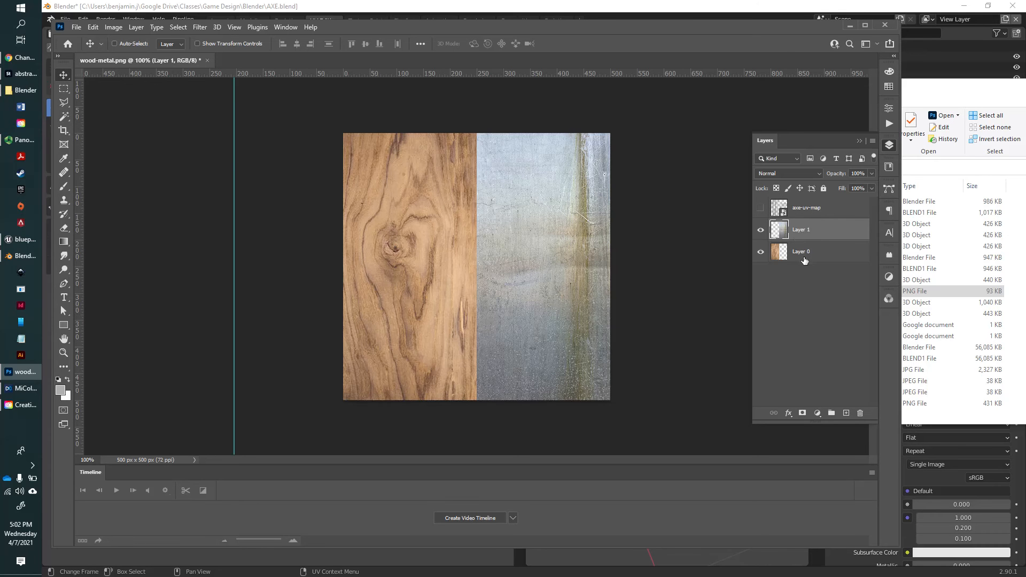
Step: Rename the layer with the metal texture to metal and the one with the wood texture to wood
double_click(810, 231)
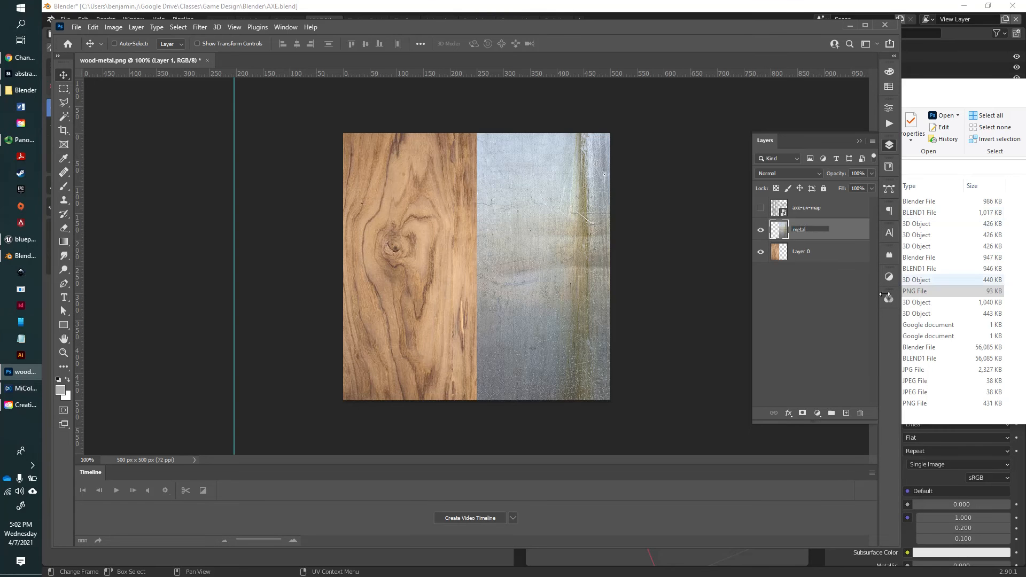
key("Return")
left_click(812, 251)
double_click(813, 251)
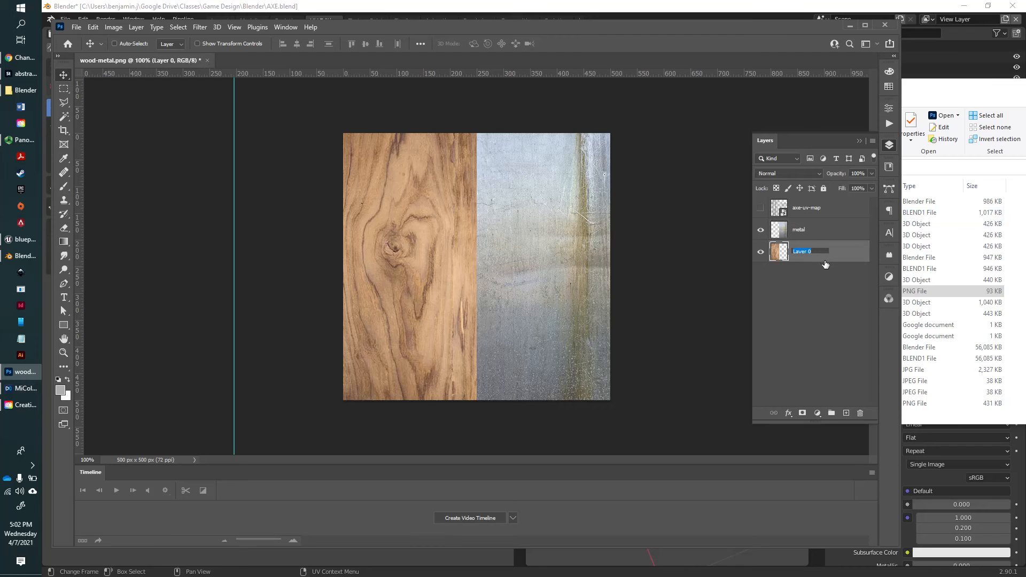
type("wood")
key("Return")
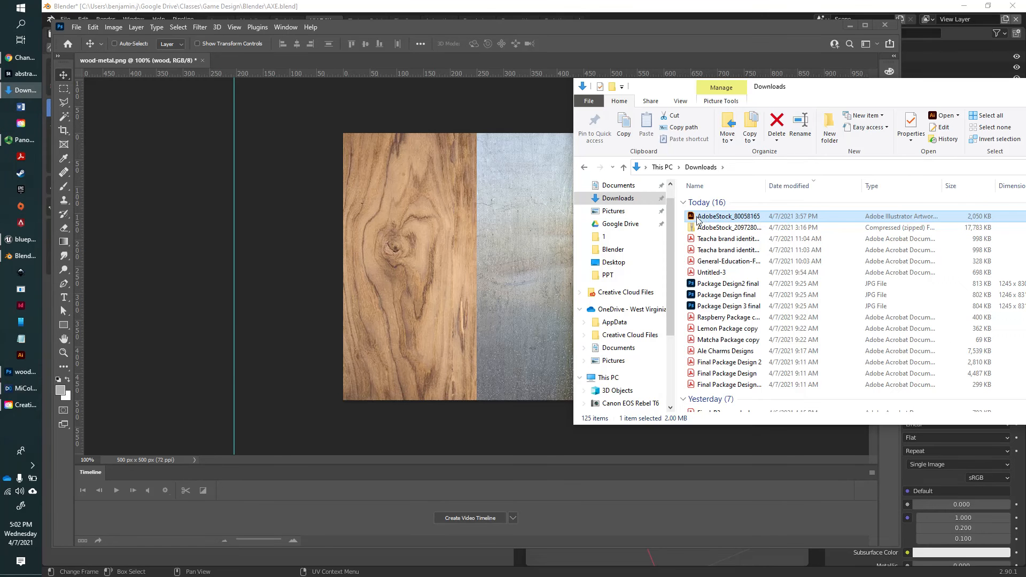
Step: Place AdobeStock_80058165 from the Downloads folder into the wood-metal.png document at its default size
left_click_drag(849, 91, 922, 94)
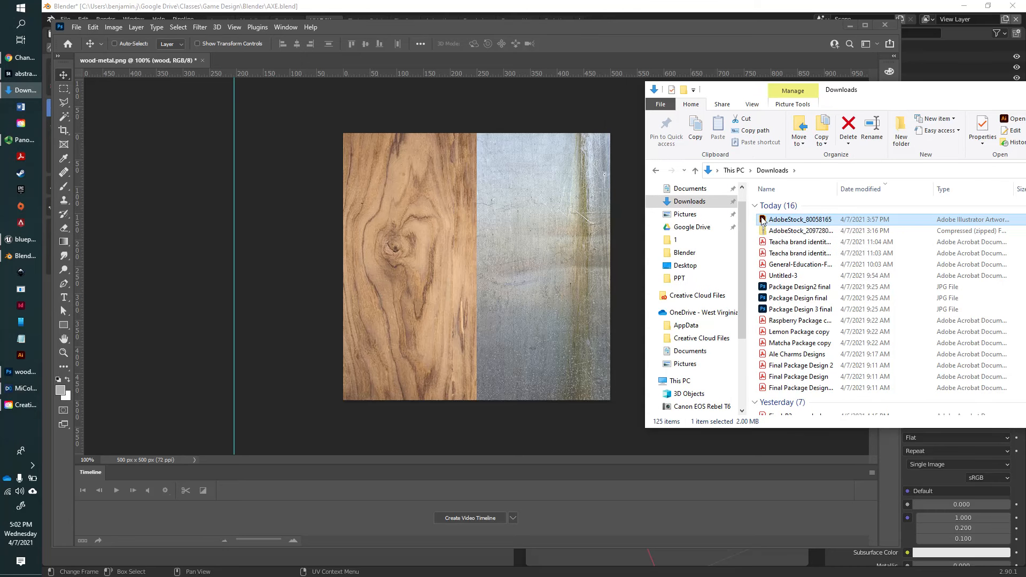
left_click_drag(763, 221, 516, 249)
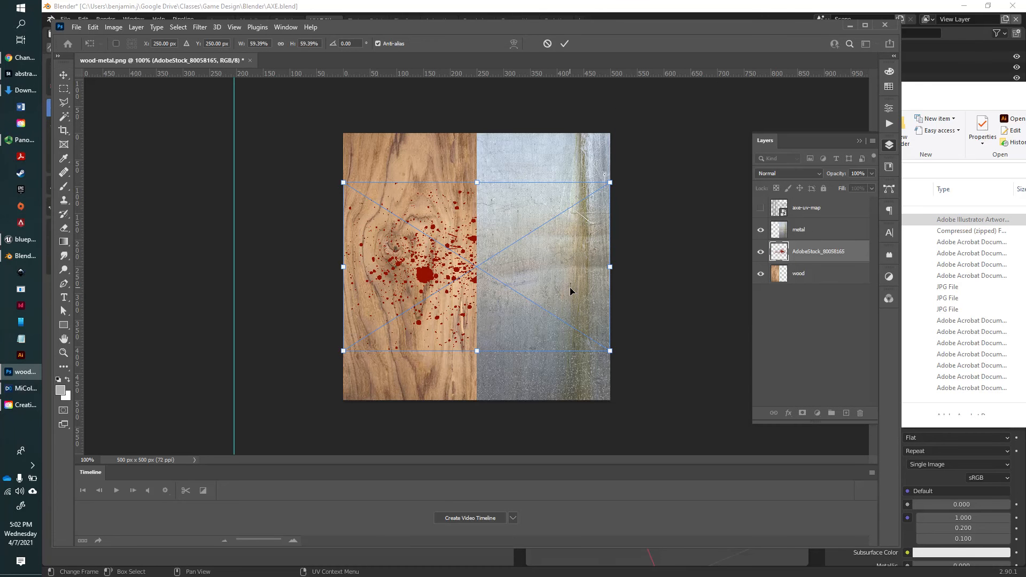
key("Return")
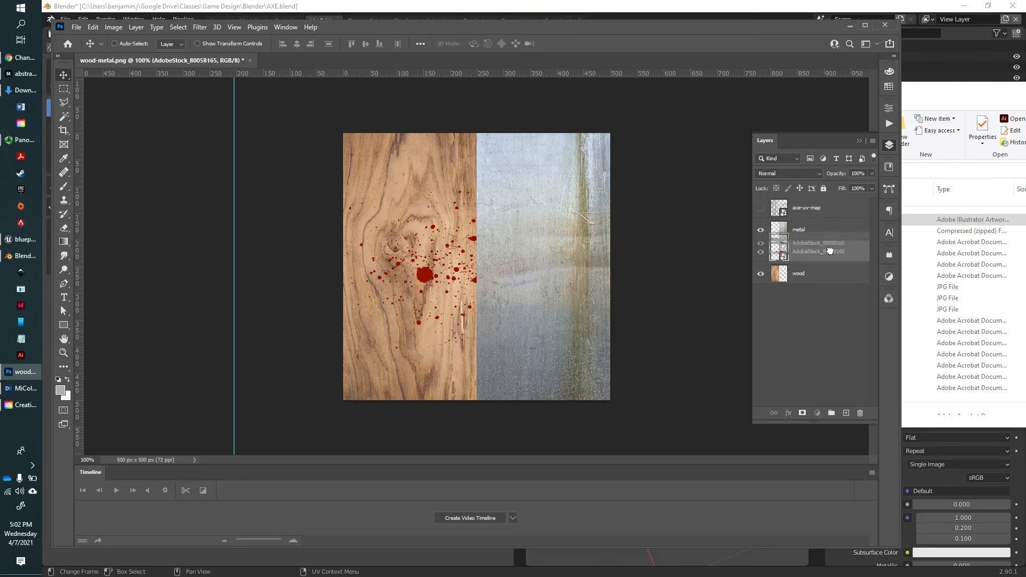
Step: Move the placed splatter layer above the metal layer and rename it blood
left_click_drag(819, 259, 823, 228)
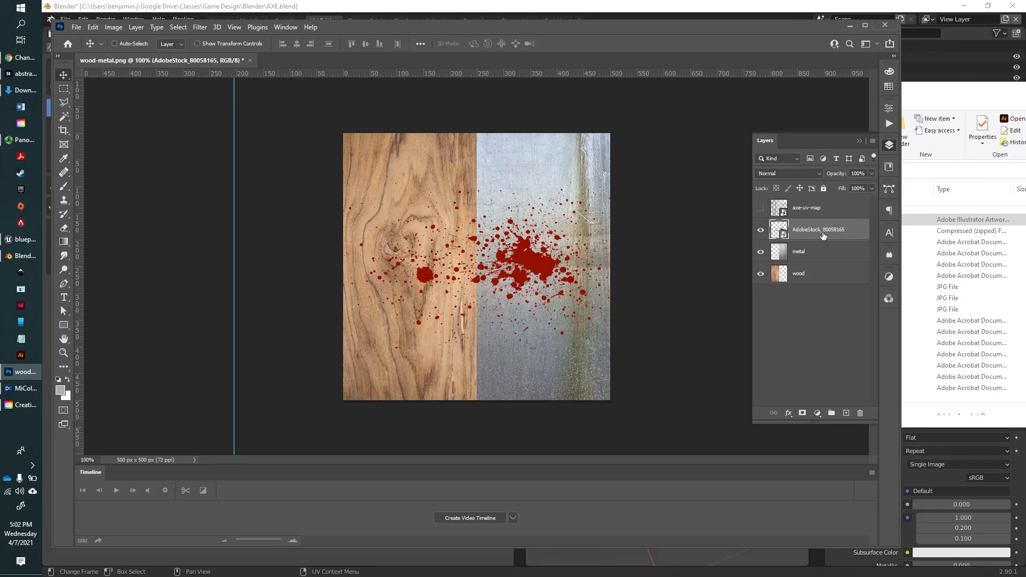
double_click(823, 230)
type("blood")
key("Return")
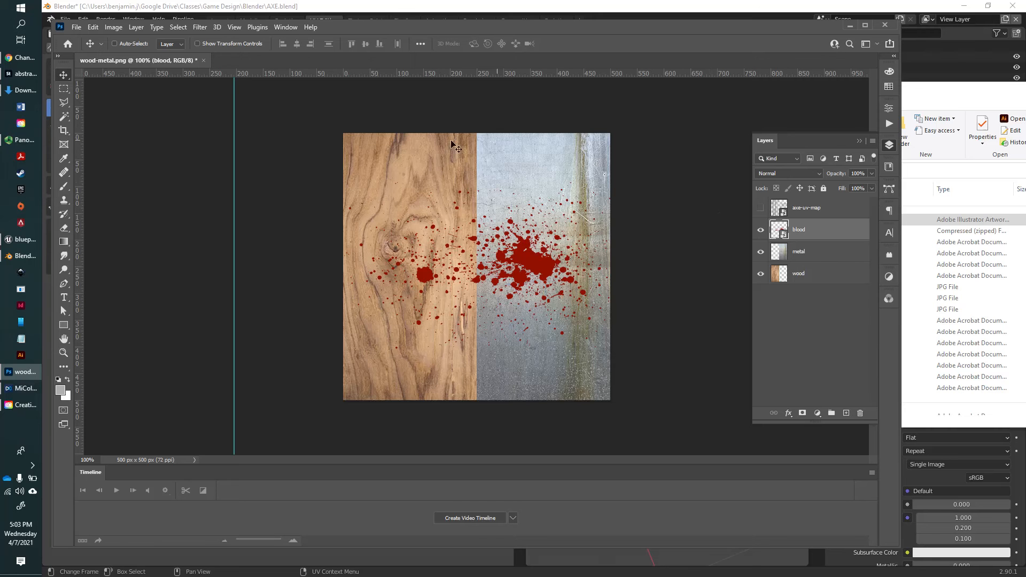
Step: Free-transform the blood splatter with a rotation of about -17.4° and a slight enlargement, and position it over the upper metal area
left_click_drag(541, 276, 539, 222)
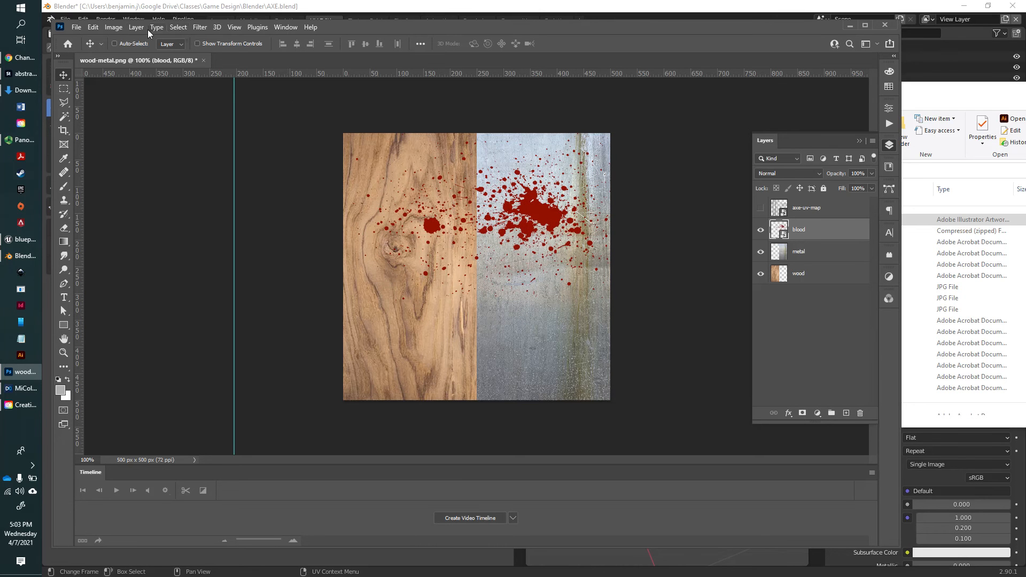
left_click(93, 28)
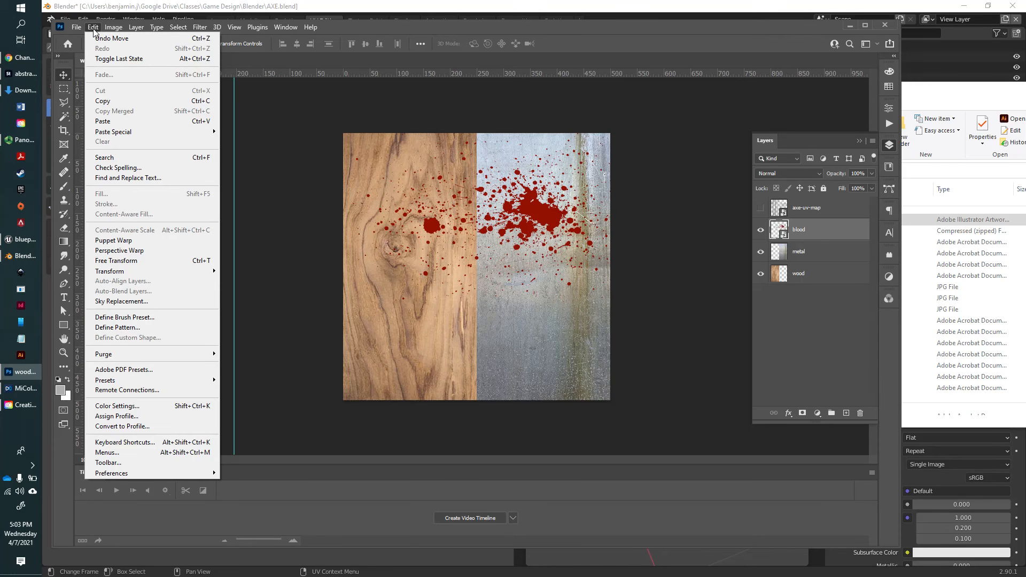
left_click(143, 262)
left_click_drag(631, 315, 517, 385)
left_click_drag(615, 320, 636, 157)
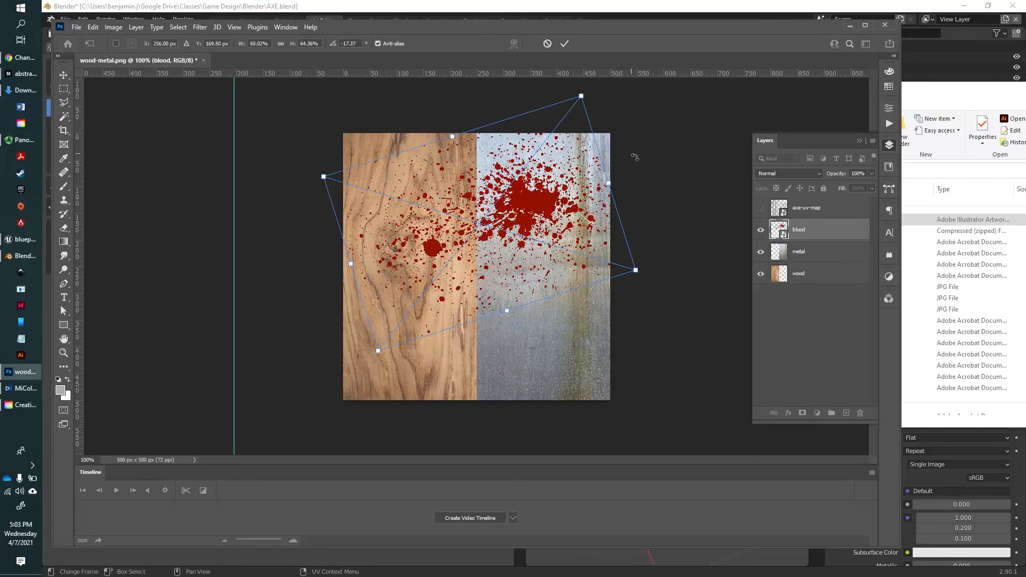
key("Return")
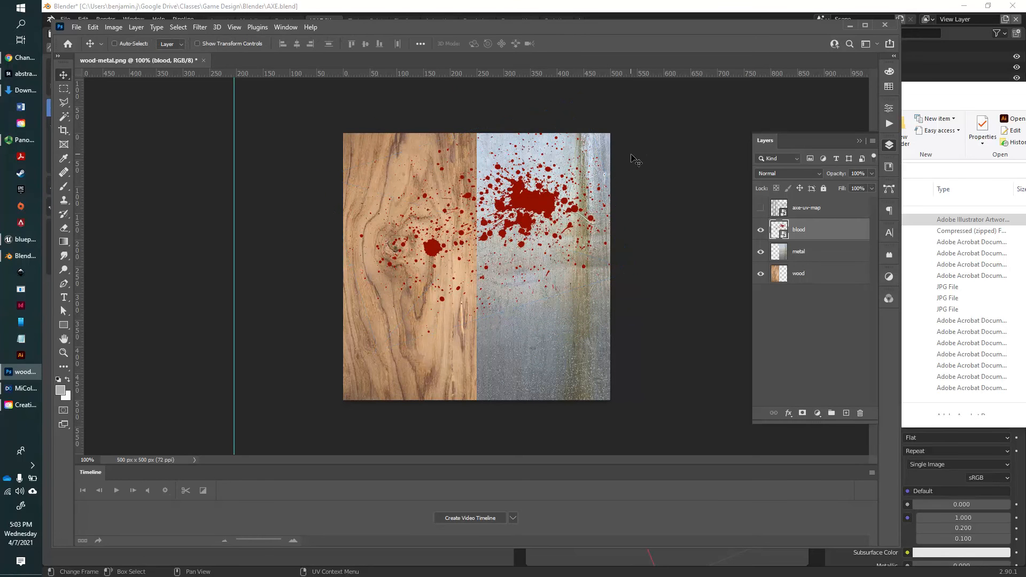
left_click_drag(539, 203, 509, 190)
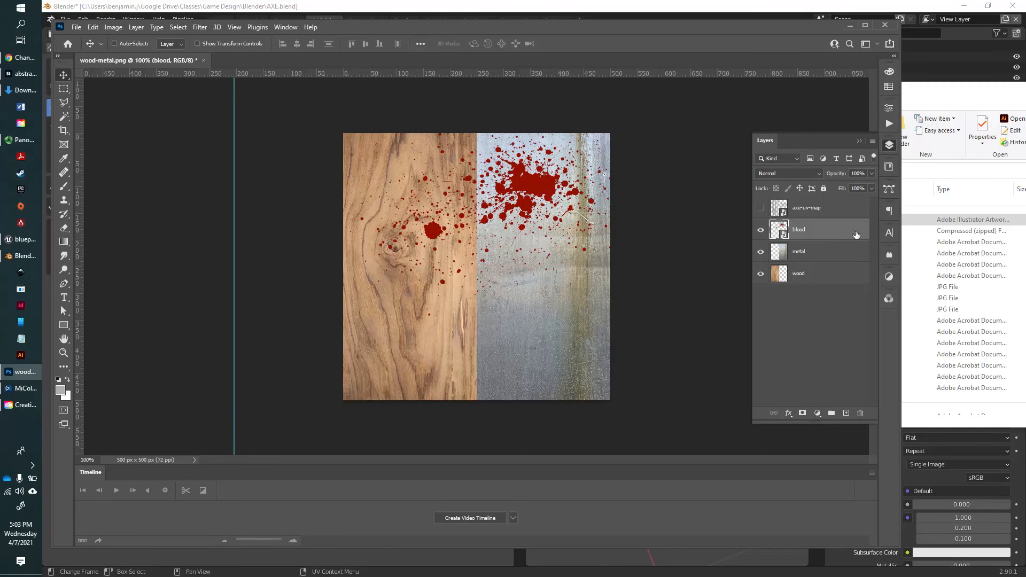
Step: Show the axe-uv-map overlay, then rotate the blood splatter clockwise's opposite direction until upright and position it over the upper axe-head UV piece
left_click(761, 208)
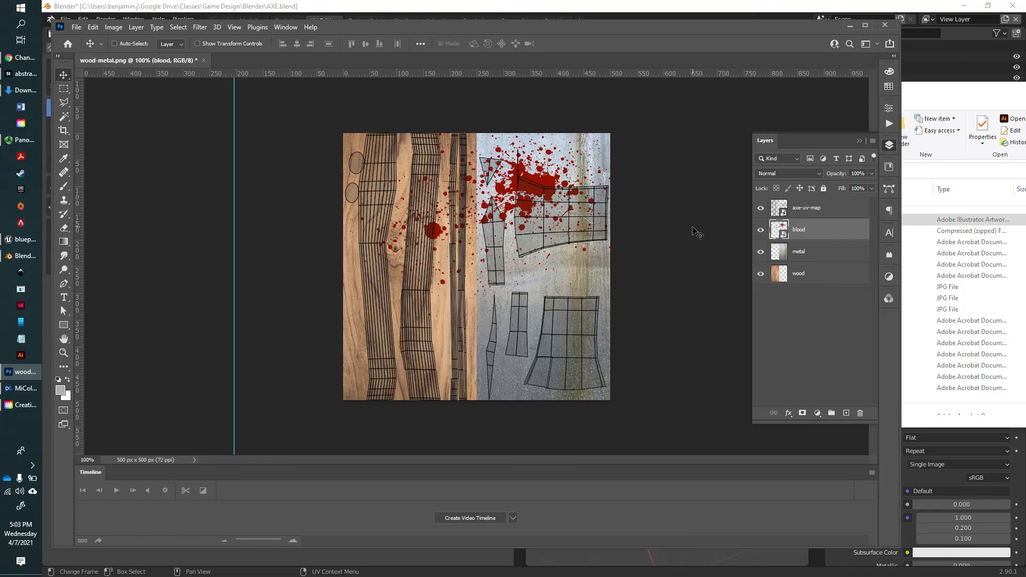
left_click_drag(535, 181, 545, 222)
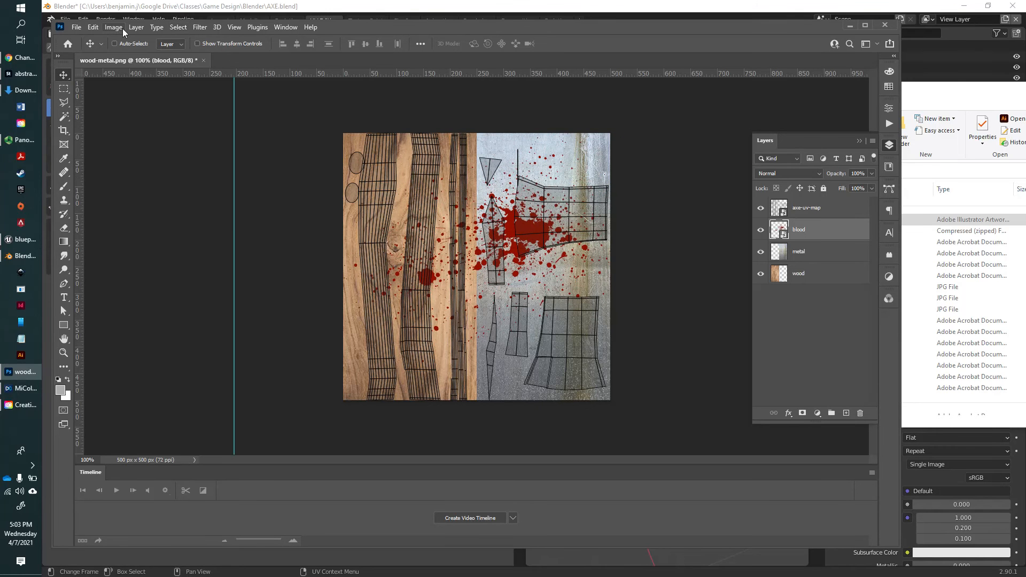
left_click(94, 29)
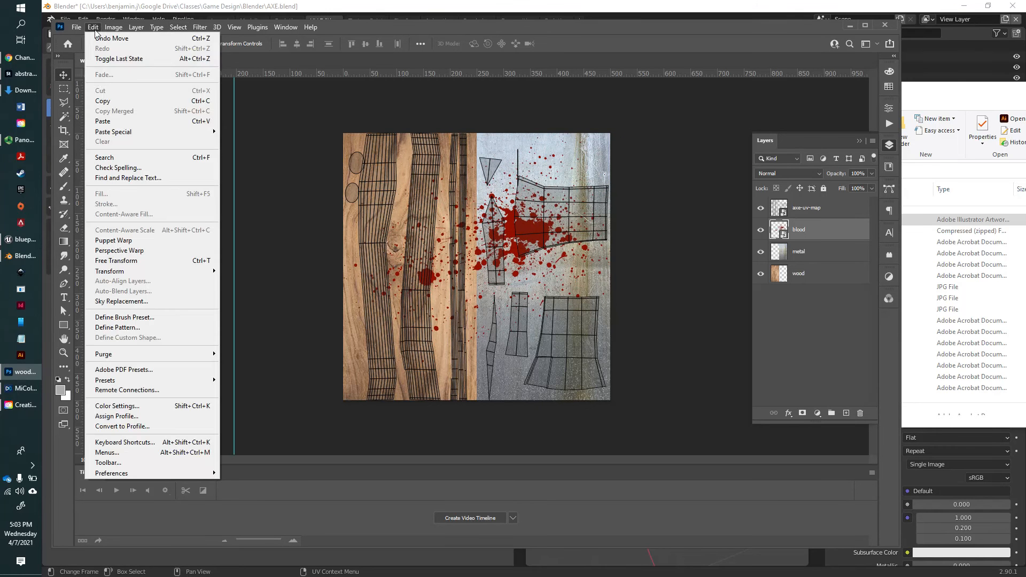
left_click(140, 267)
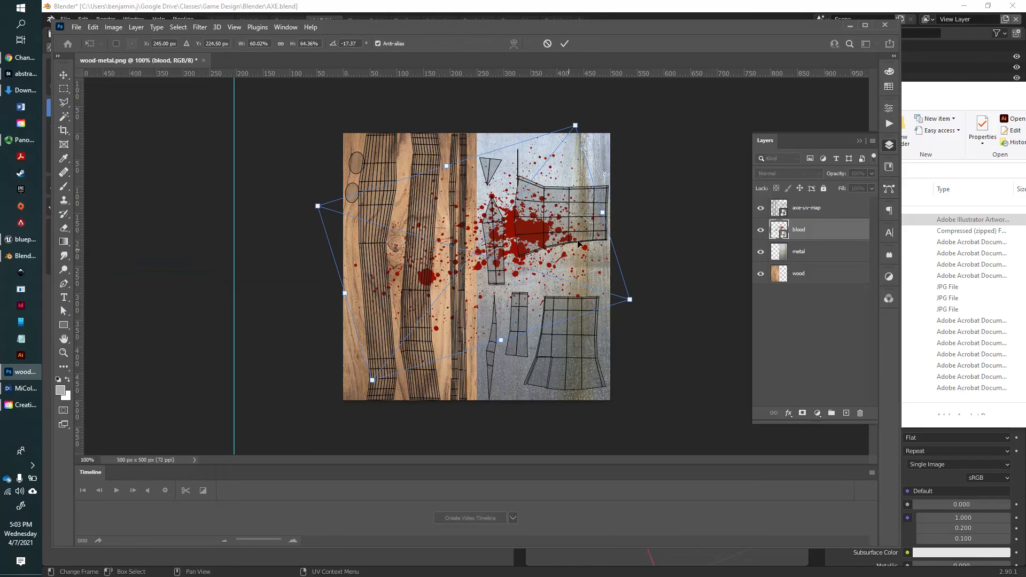
left_click_drag(651, 308, 689, 96)
left_click_drag(477, 209, 513, 216)
key("Return")
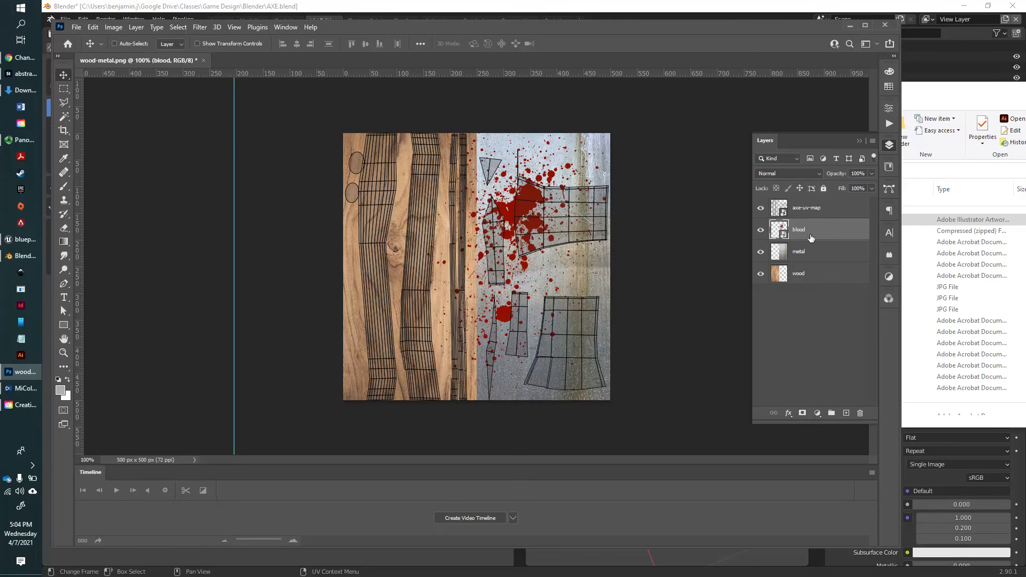
Step: Duplicate the blood layer and move the copy over the lower axe-head UV piece on the metal
left_click(873, 141)
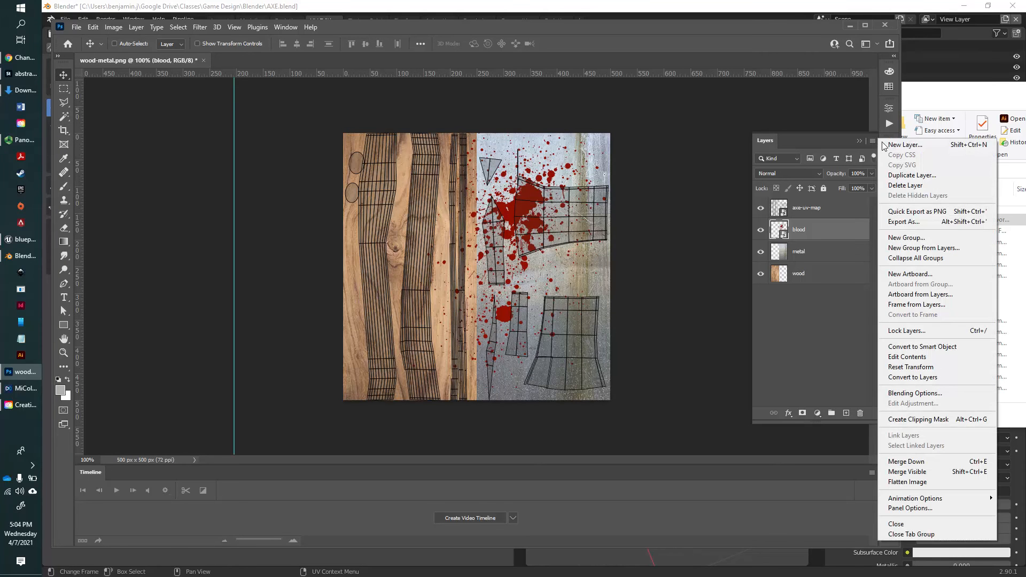
left_click(903, 177)
left_click(503, 180)
left_click(622, 164)
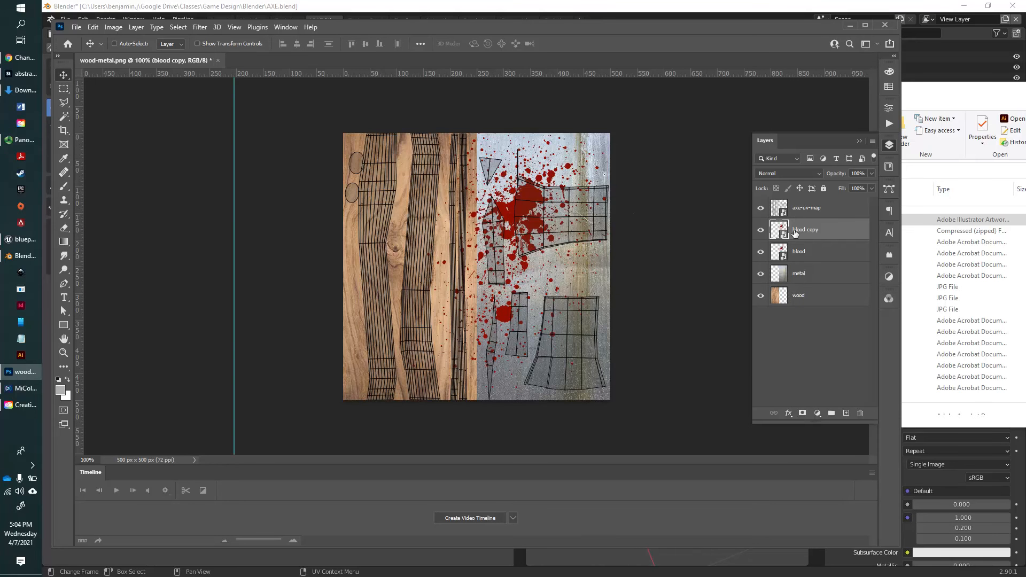
left_click_drag(513, 214, 562, 349)
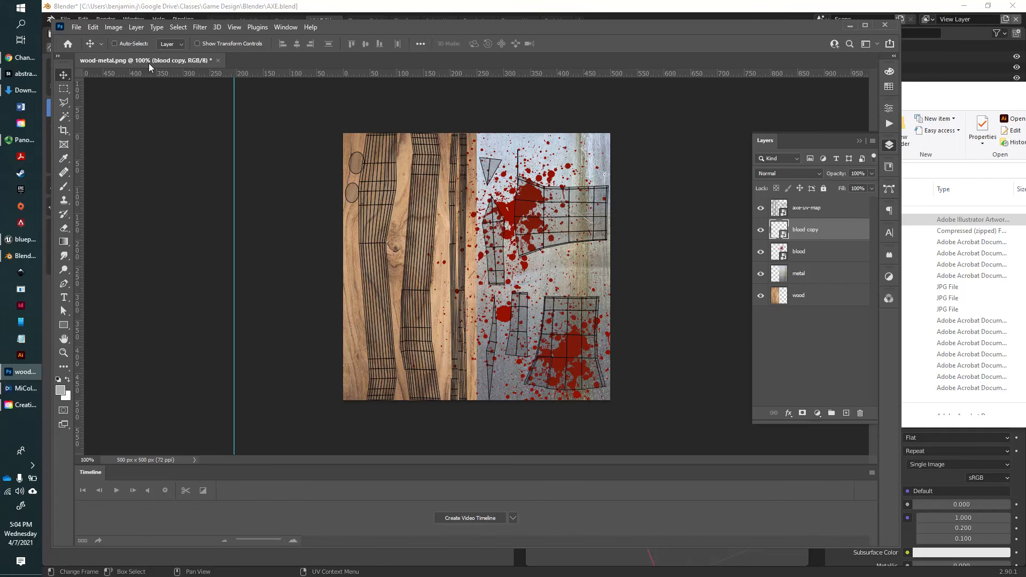
Step: Free-transform the blood copy to a rotation of about -13.3° and position it along the lower edge of the metal area
left_click(92, 27)
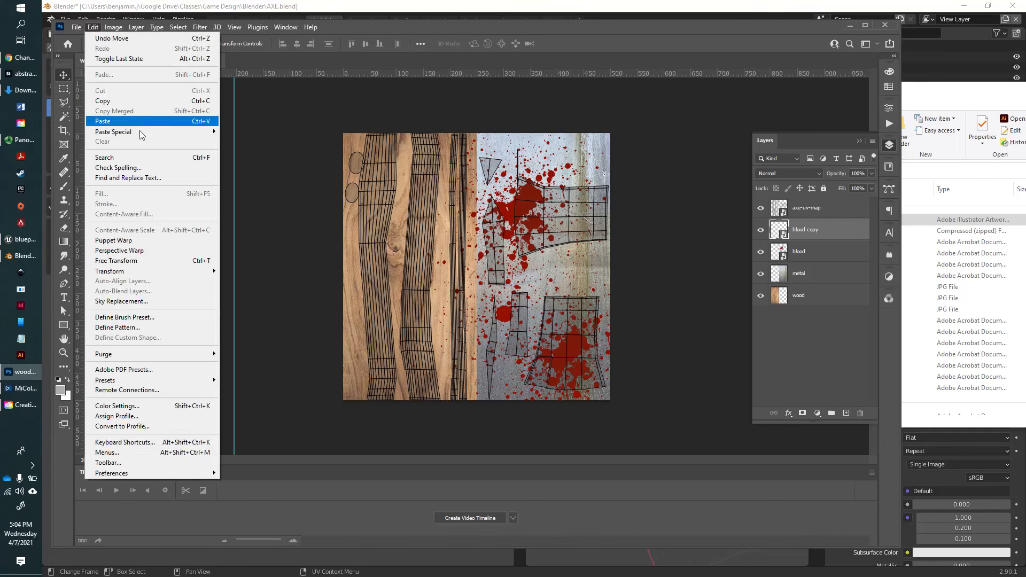
left_click(142, 262)
left_click_drag(699, 307, 721, 492)
left_click_drag(592, 393, 562, 399)
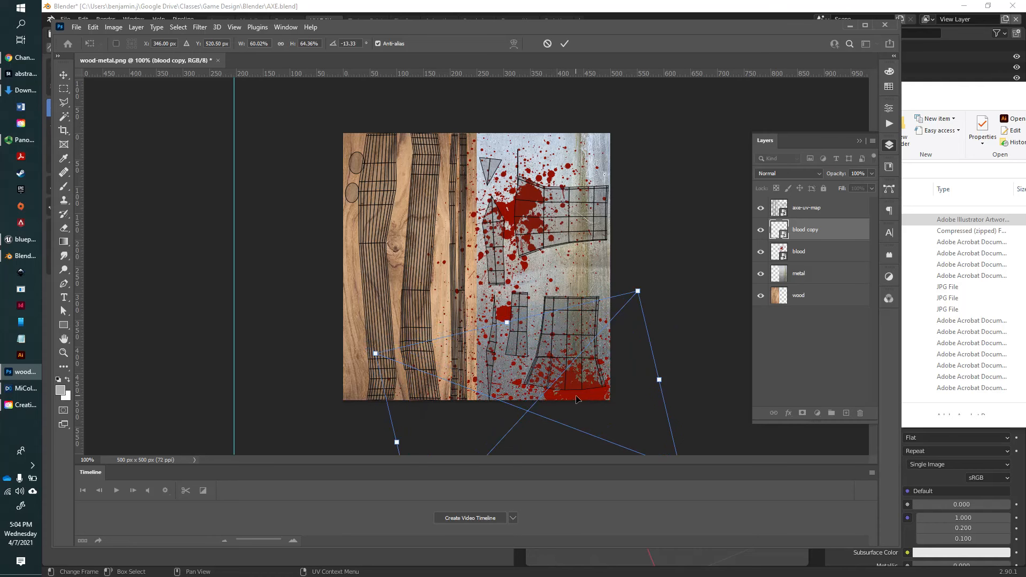
key("Return")
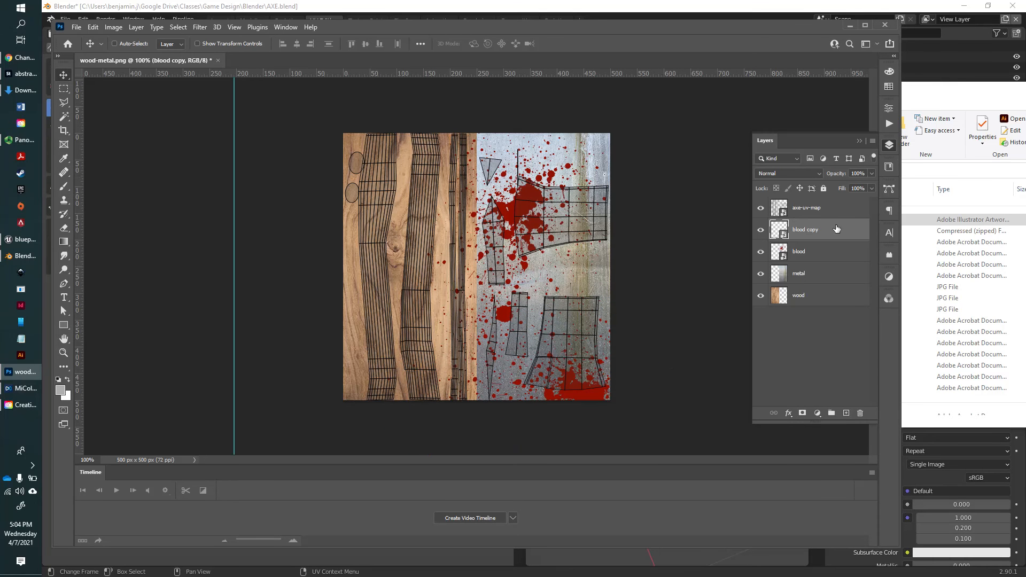
Step: Rasterize the blood copy and blood layers, and activate the Eraser tool with the blood layer selected
left_click(825, 253)
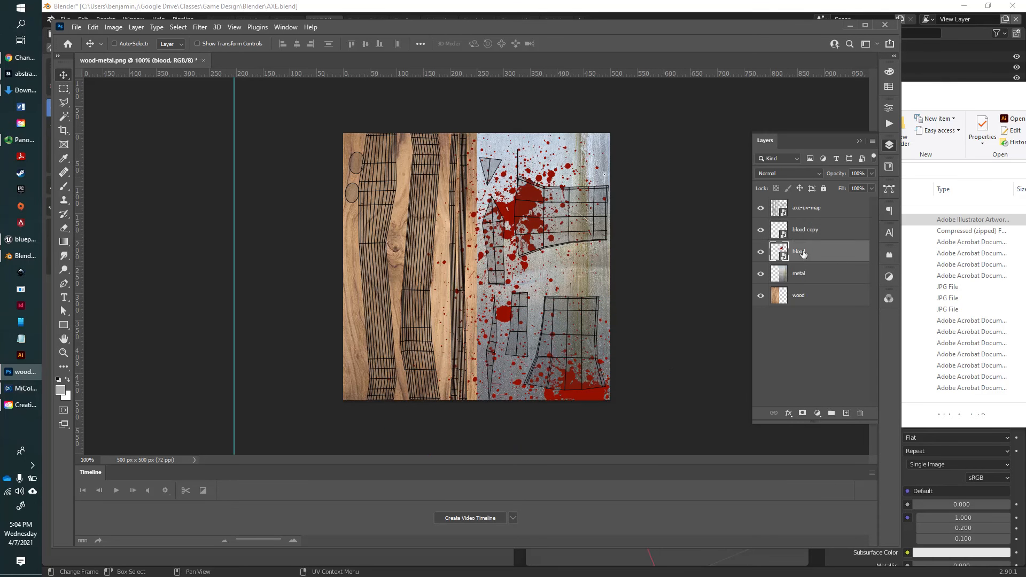
left_click(833, 233)
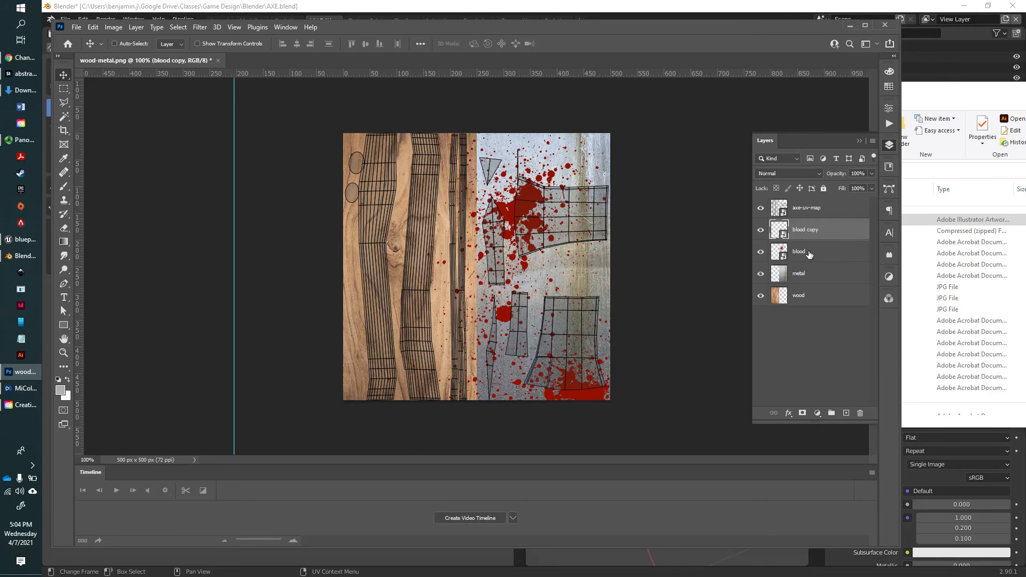
right_click(840, 233)
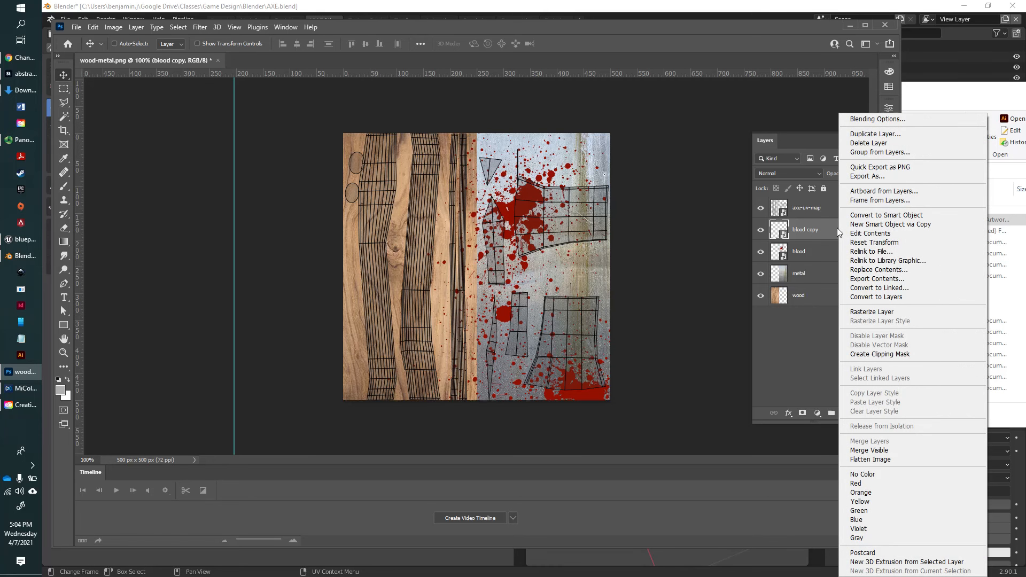
left_click(876, 312)
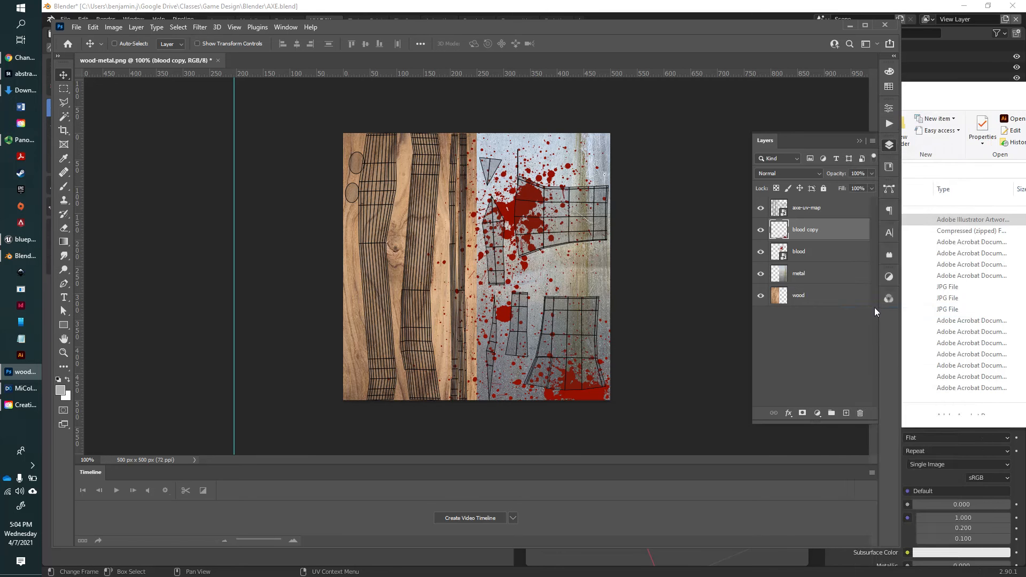
right_click(811, 252)
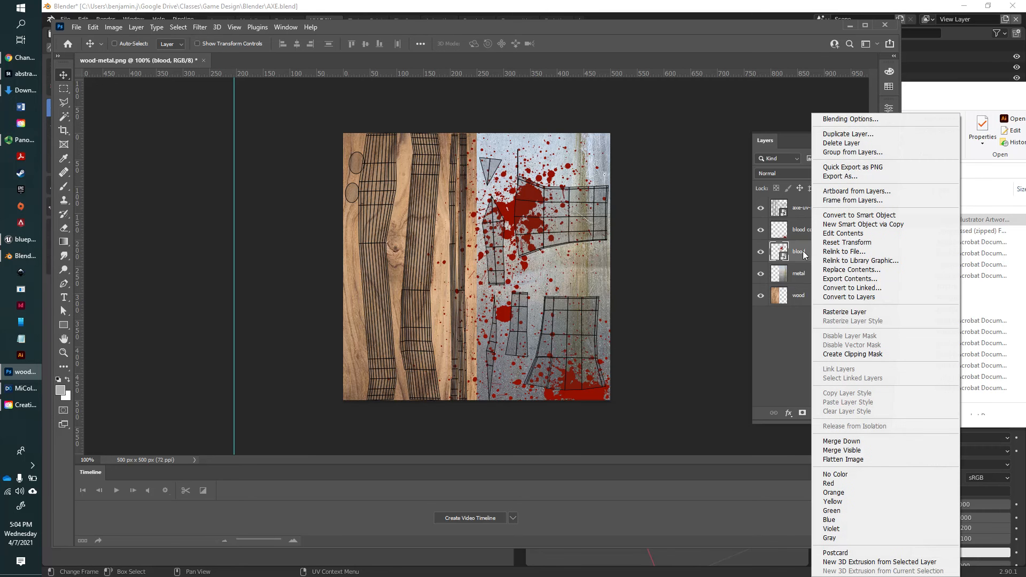
left_click(845, 312)
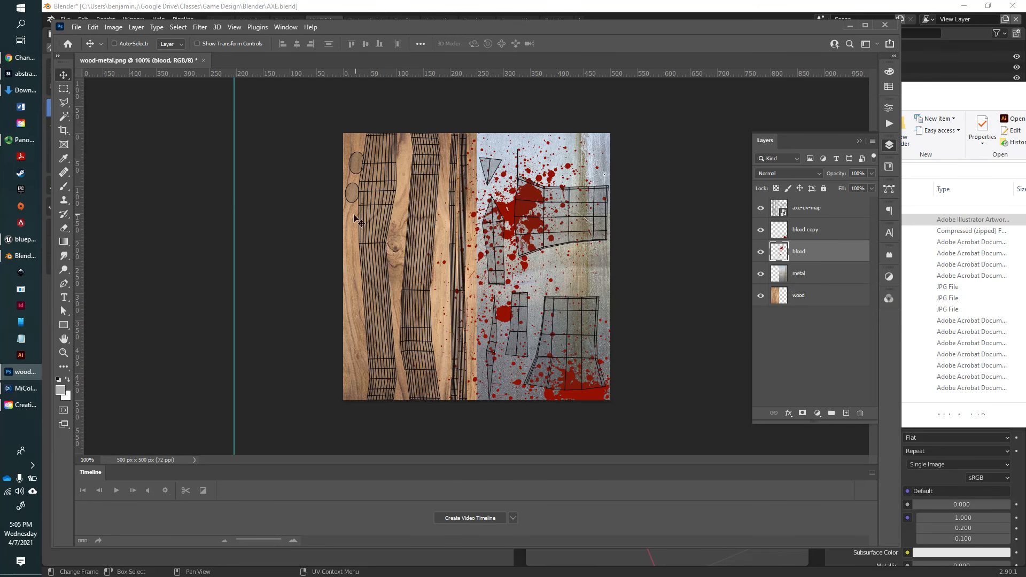
key("e")
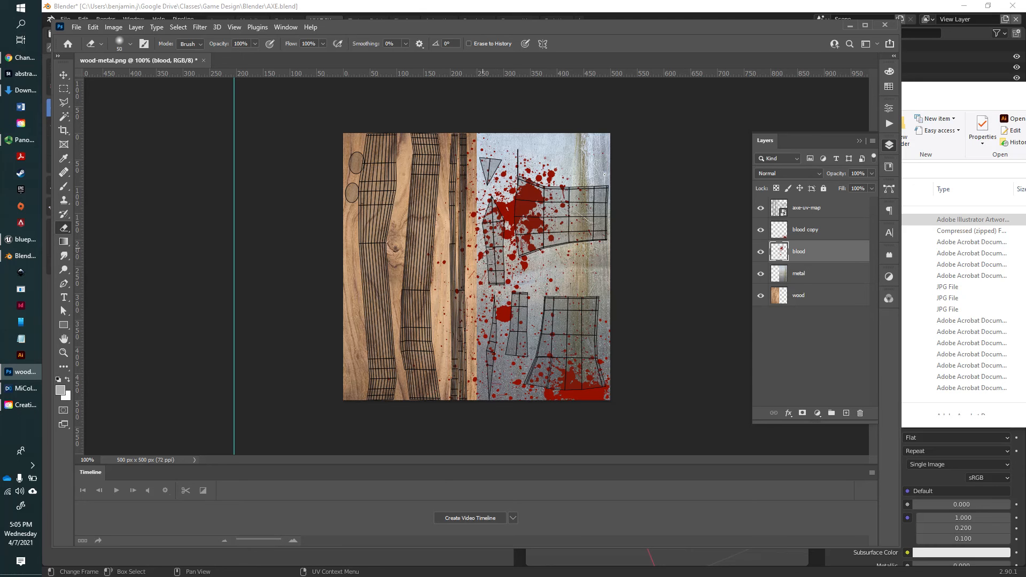
Step: Duplicate the blood copy layer and move the duplicate onto the upper-left part of the wood area
left_click(63, 75)
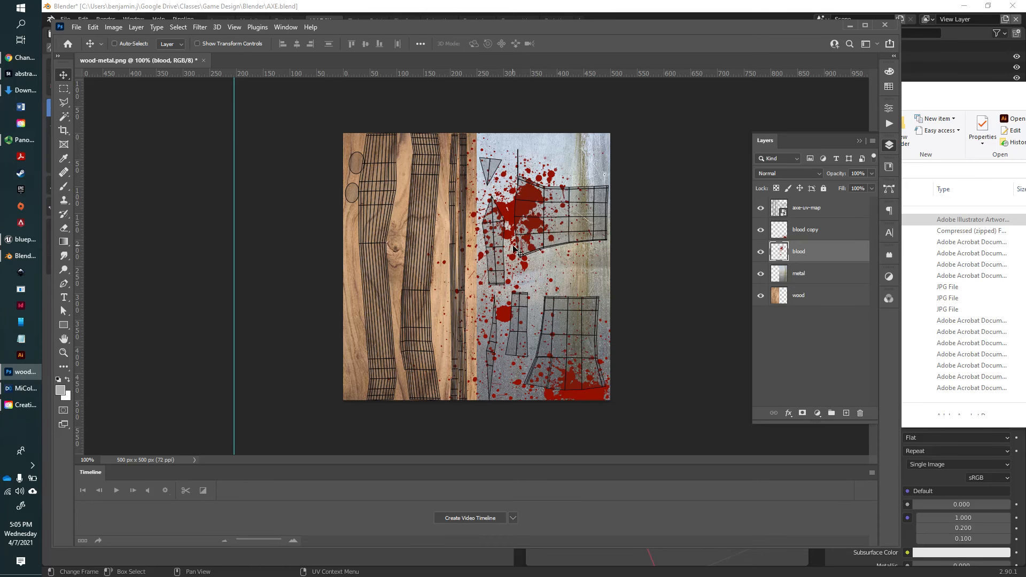
left_click(844, 233)
left_click(874, 141)
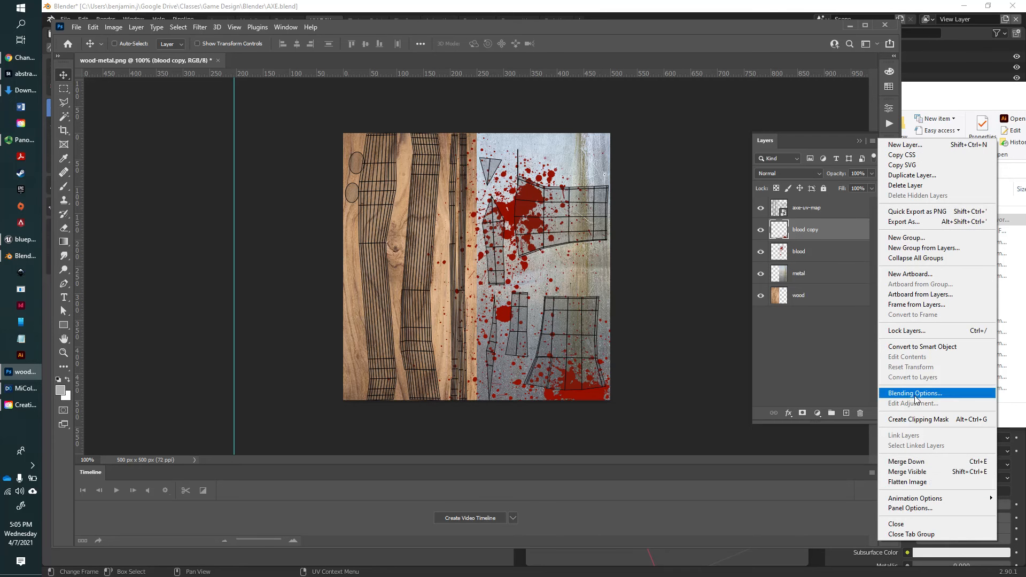
left_click(910, 176)
left_click(622, 165)
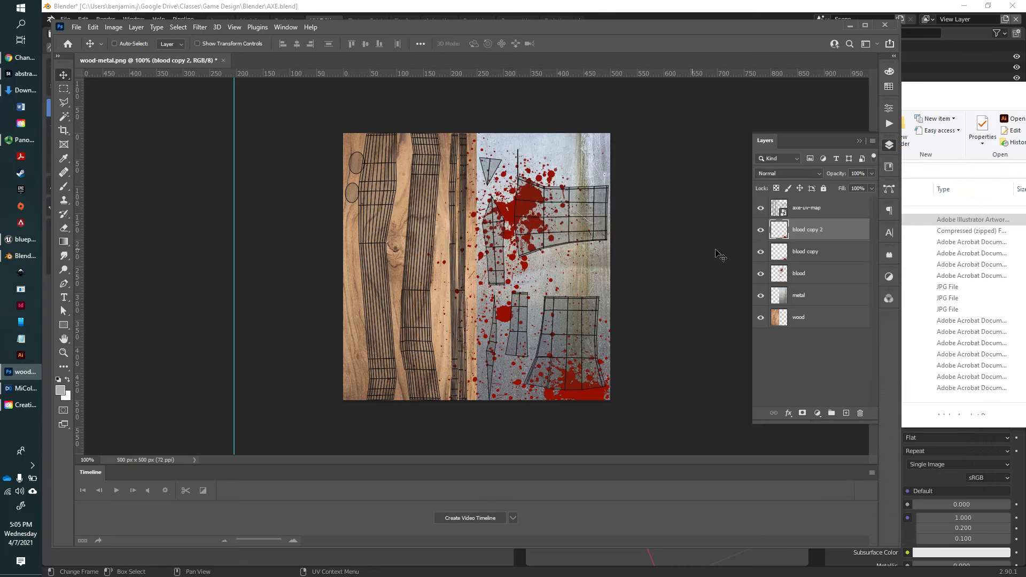
left_click_drag(527, 209, 388, 171)
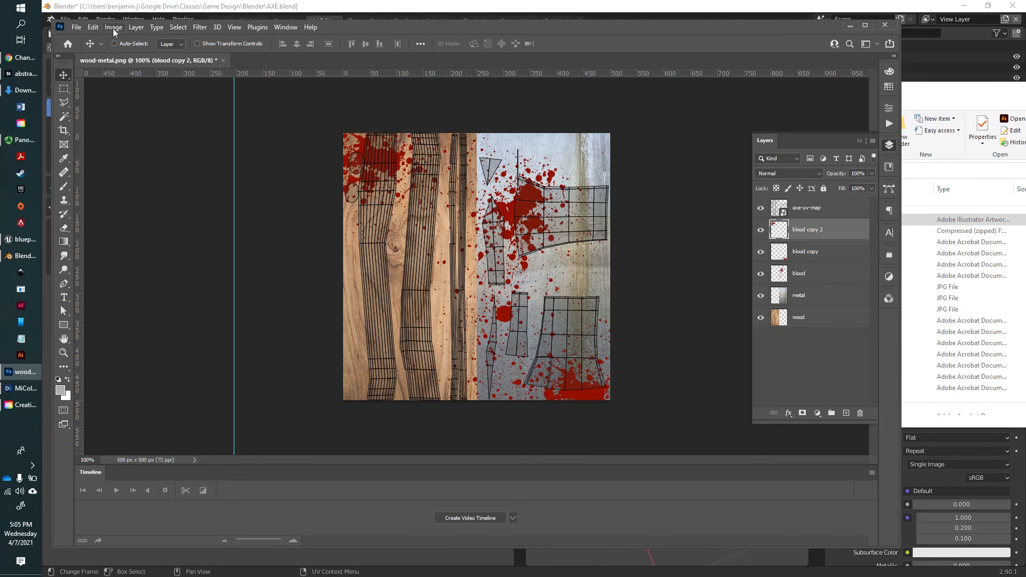
Step: Free-transform the blood copy 2 splatter by rotating it and repositioning it over the upper end of the leftmost wood UV strip
left_click(93, 27)
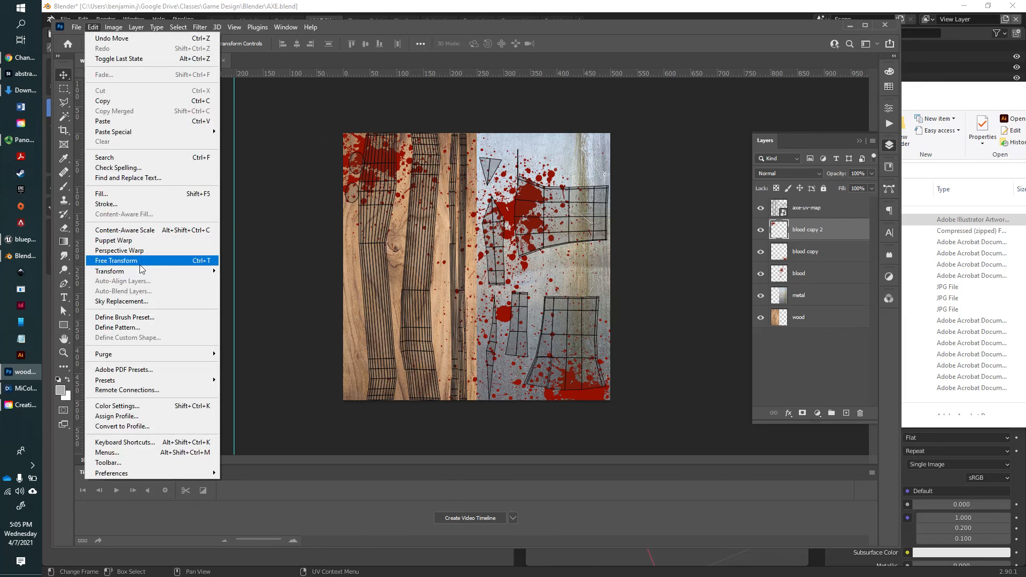
left_click(116, 261)
left_click_drag(486, 301, 258, 316)
left_click_drag(362, 219, 378, 162)
key("Return")
Step: Duplicate the blood copy 2 layer and place the new splatter over the lower end of the wood UV strips
left_click(823, 210)
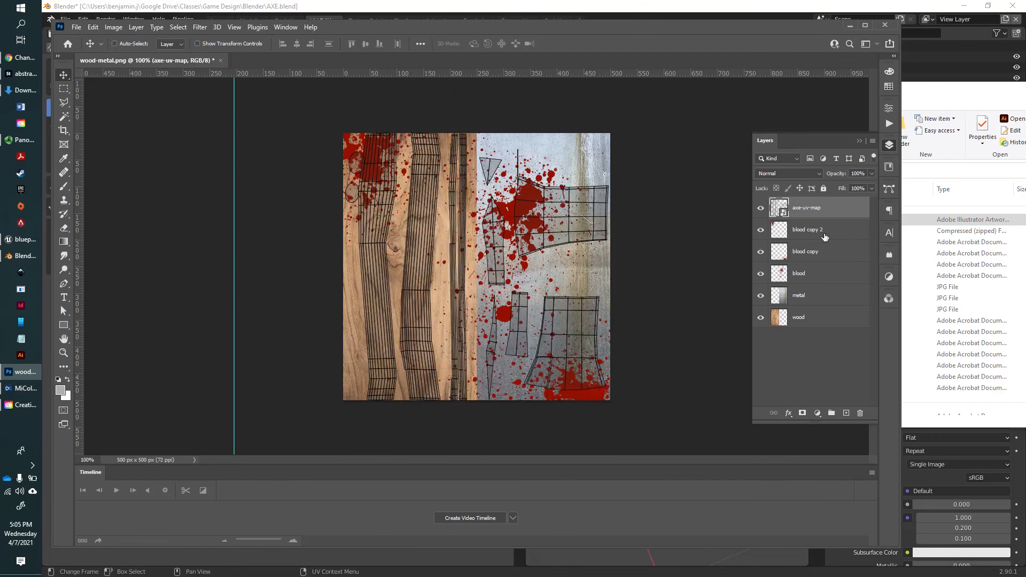
left_click(812, 231)
left_click_drag(353, 147, 408, 383)
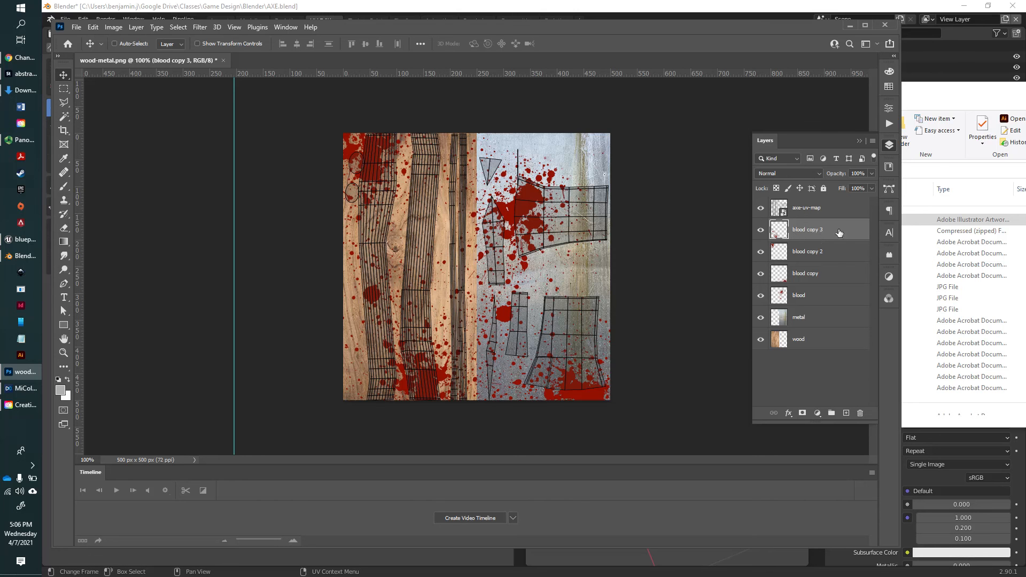
Step: Merge blood copy 3, blood copy 2, blood copy and blood into a single layer
left_click(833, 259, "ctrl")
left_click(823, 278, "ctrl")
left_click(822, 301, "ctrl")
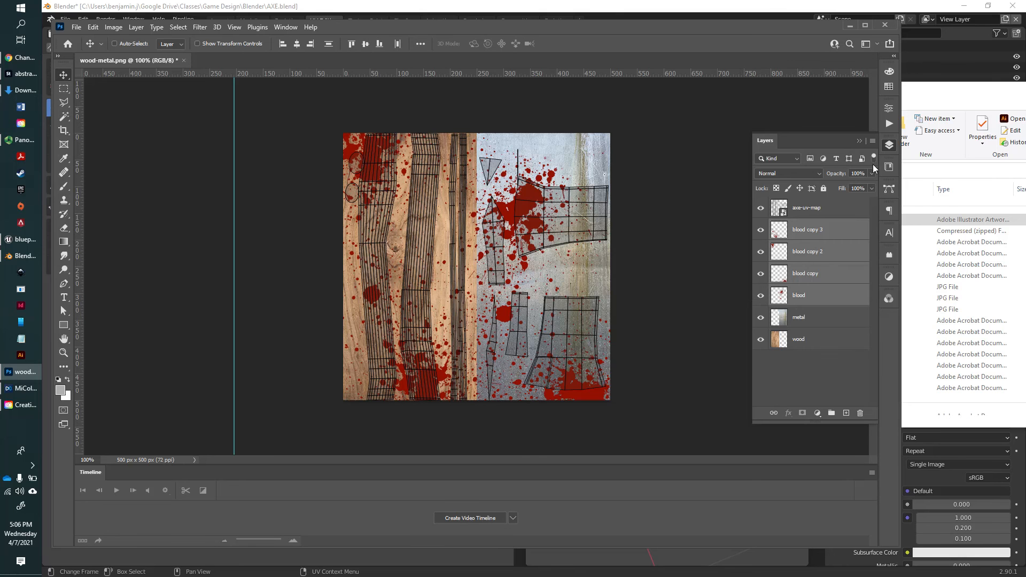
left_click(871, 140)
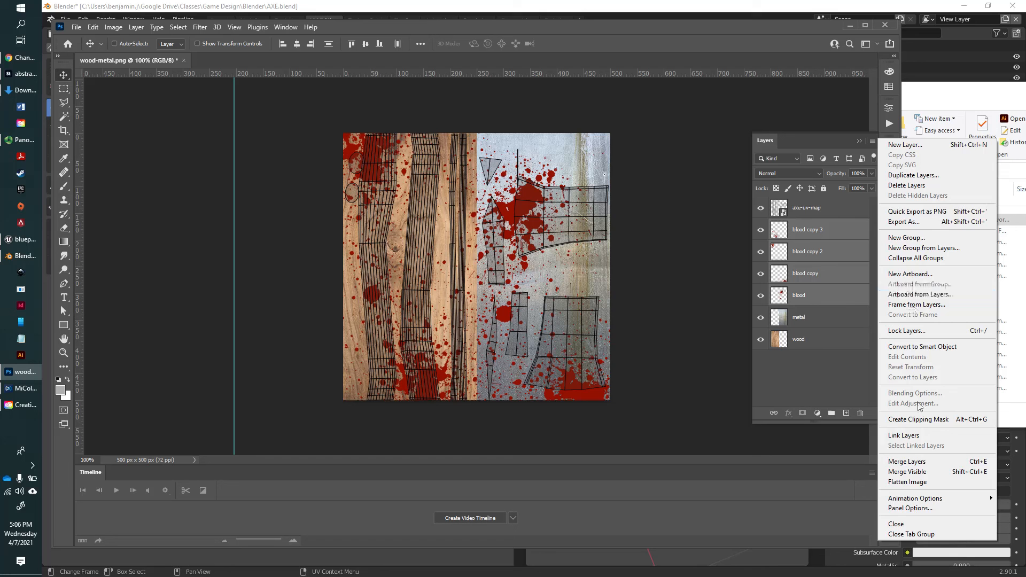
left_click(915, 461)
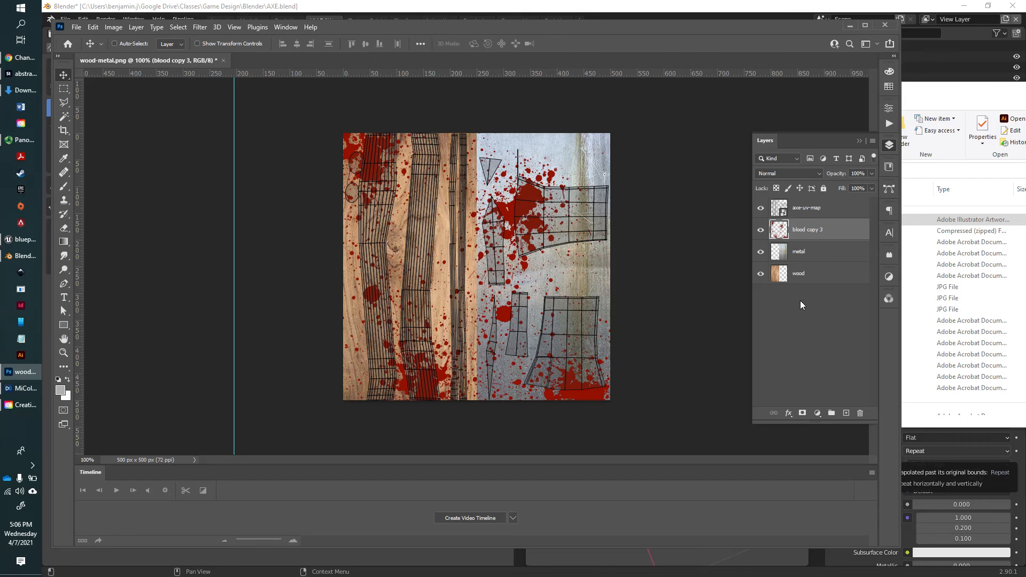
Step: Save the document as wood-metal-blood in Photoshop format in the Blender folder, with Maximize Compatibility on
key("ctrl")
key("ctrl+s")
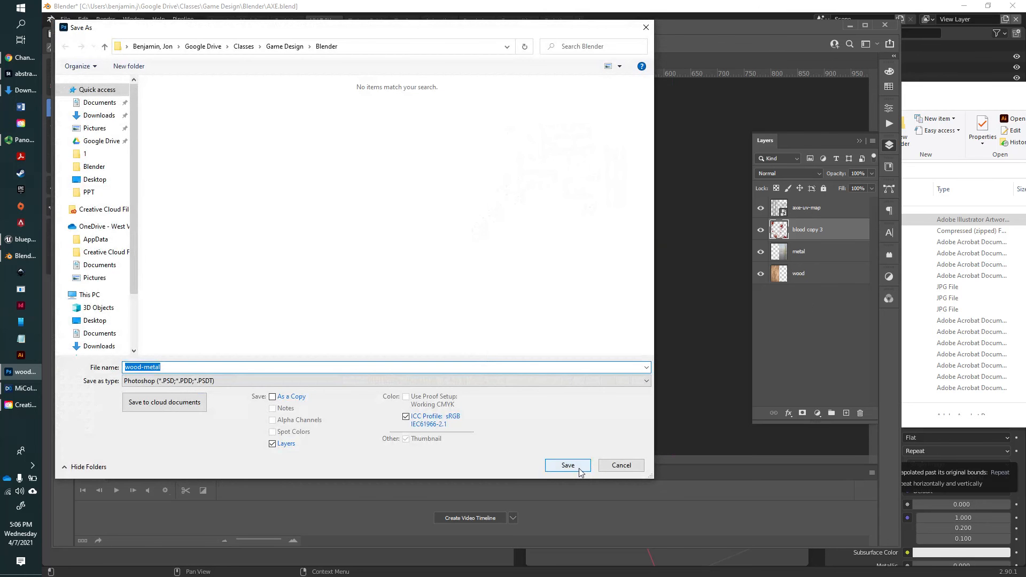
left_click(177, 371)
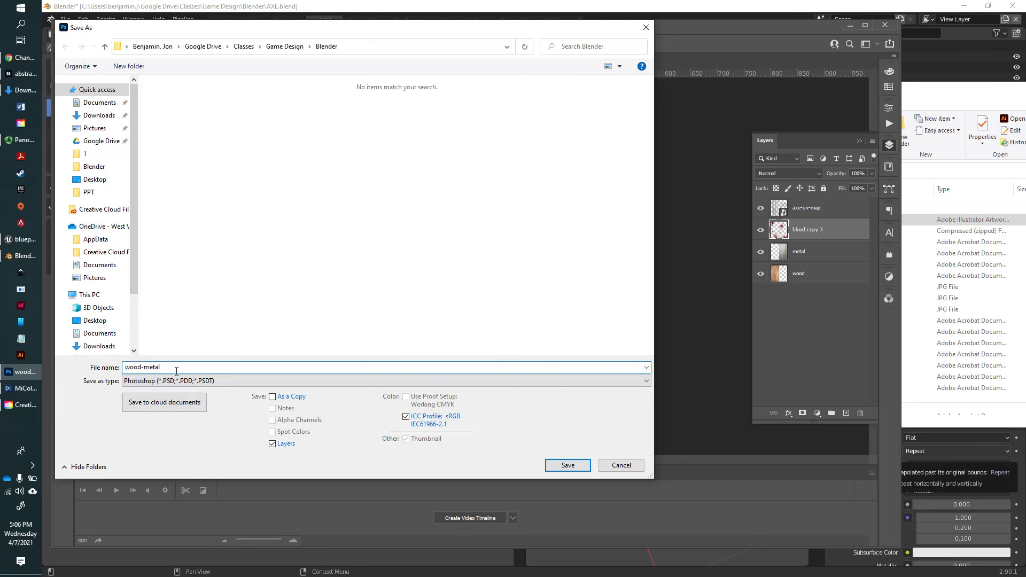
type("=")
key("BackSpace")
type("-blood")
left_click(107, 155)
left_click(109, 168)
left_click(561, 463)
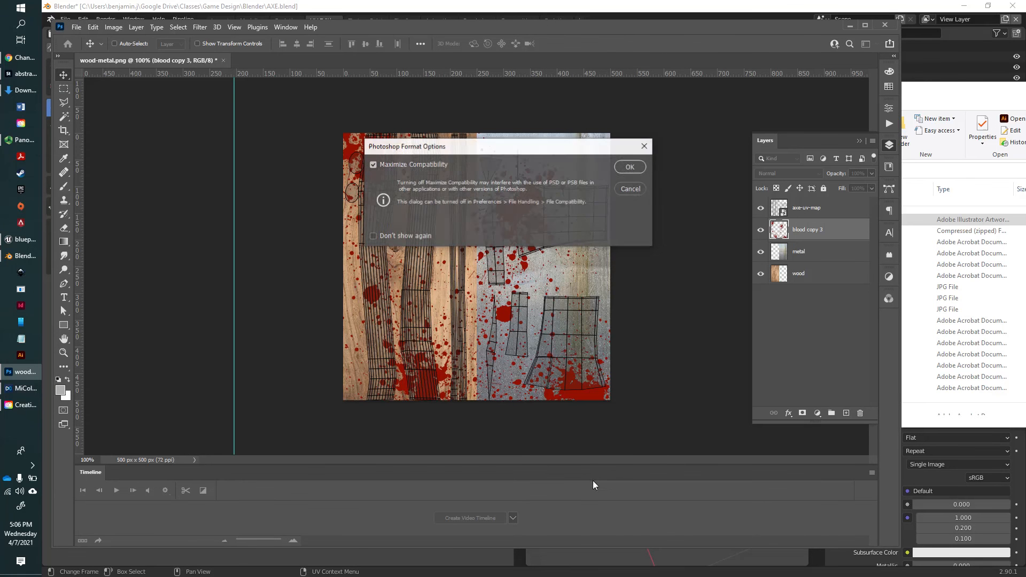
left_click(630, 167)
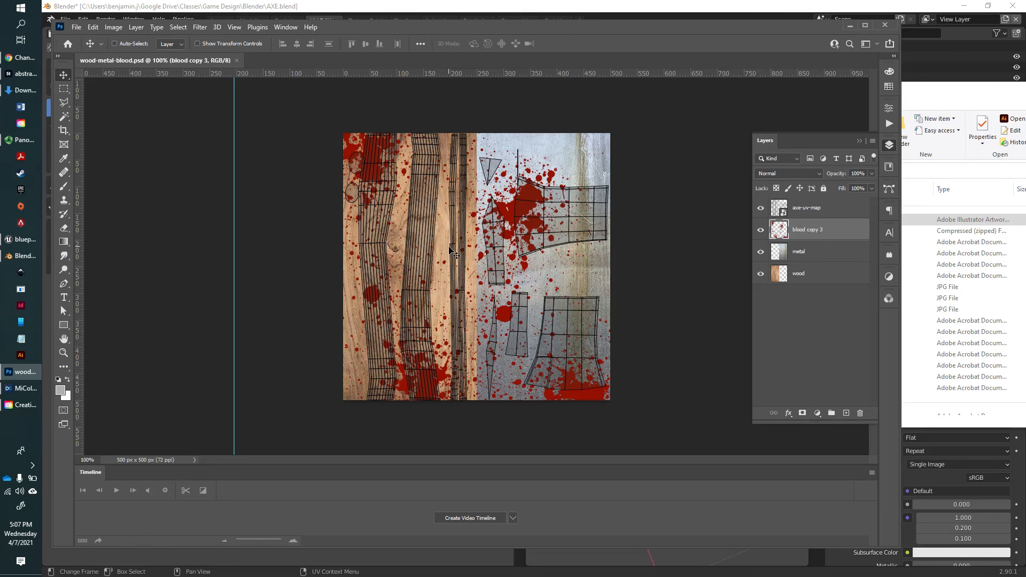
Step: Quick-export the image as a PNG named wood-metal-blood to the Blender folder
left_click(78, 27)
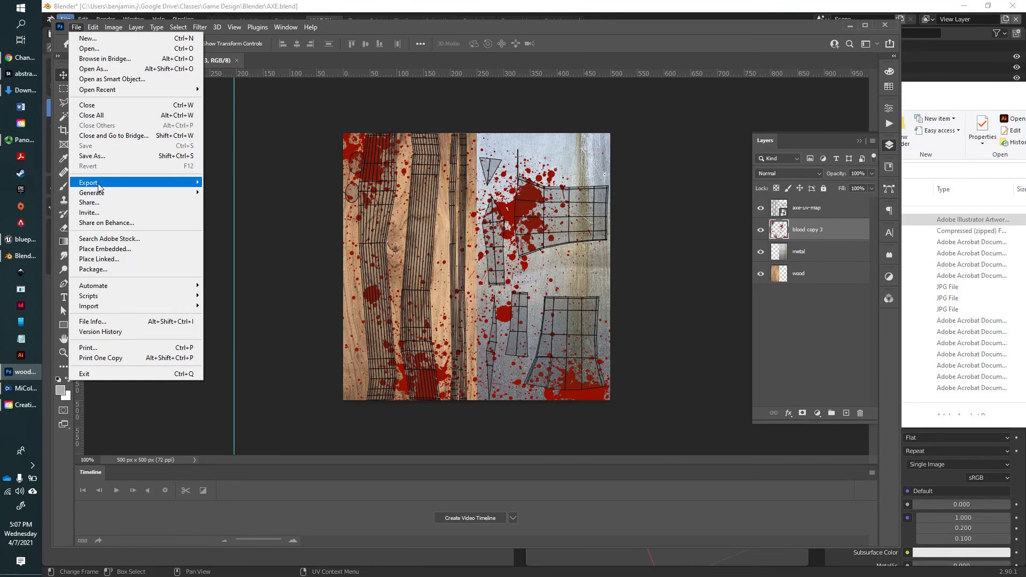
left_click(260, 185)
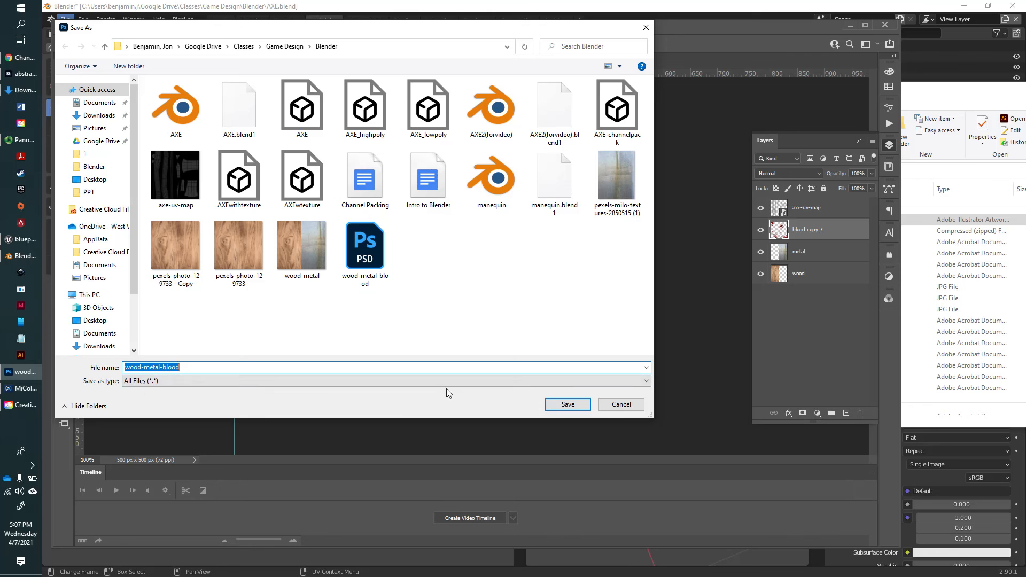
left_click(574, 405)
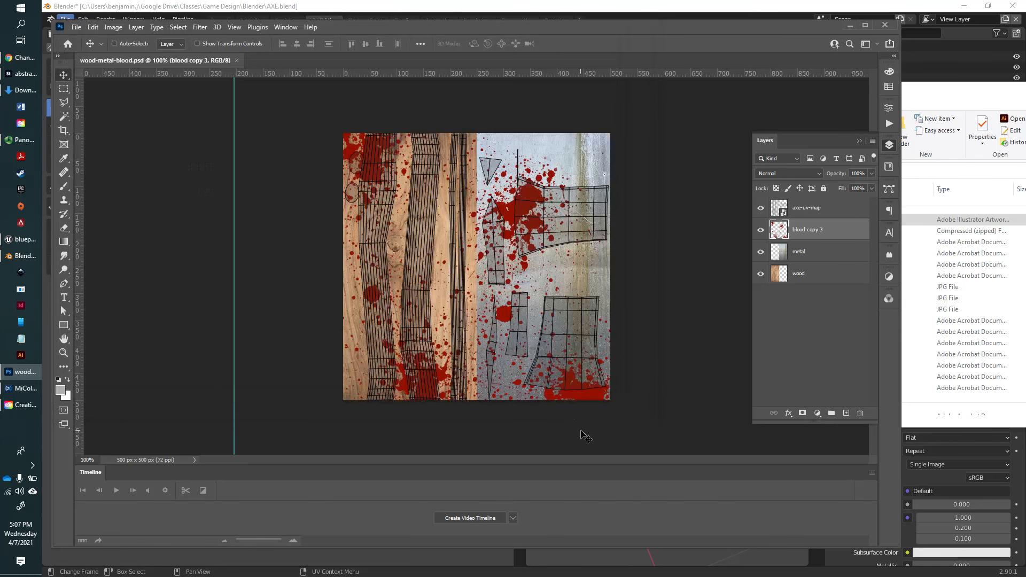
Step: Switch to Blender and load wood-metal-blood.png both in the UV editor and as the Highpoly material's Base Color image
left_click(20, 256)
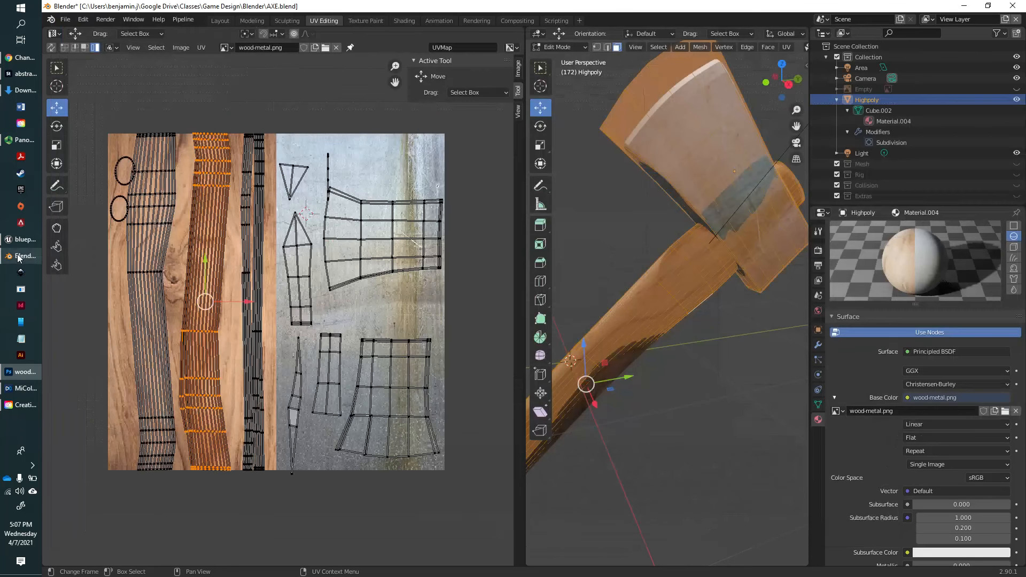
left_click(339, 150)
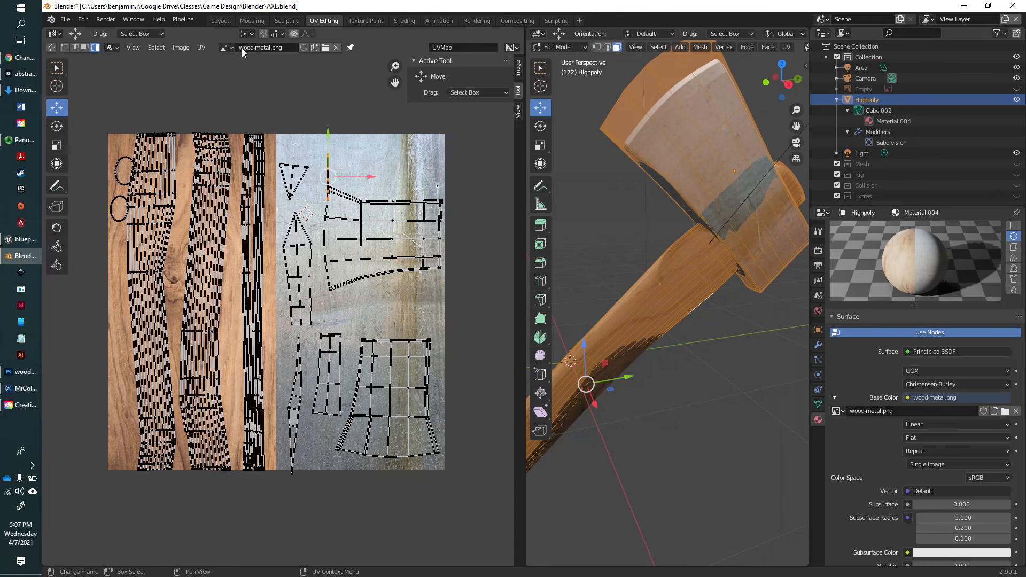
left_click(231, 101)
left_click(327, 47)
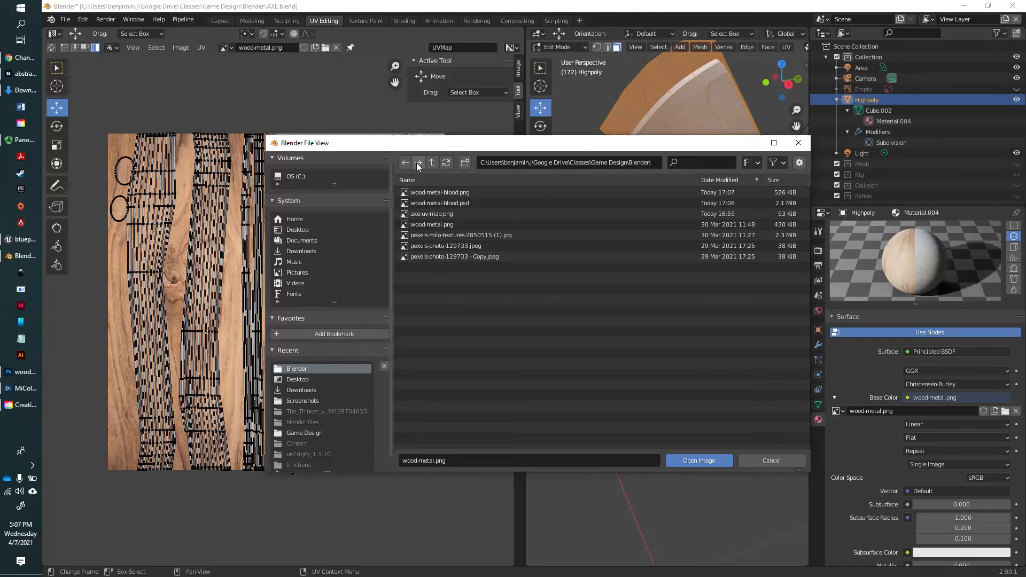
left_click(440, 192)
left_click(699, 461)
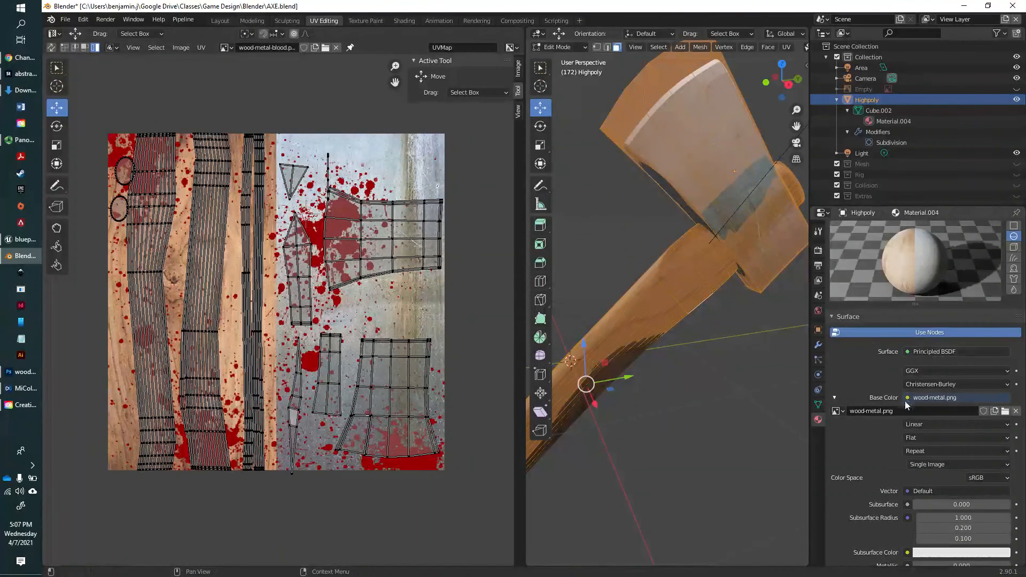
left_click(1006, 411)
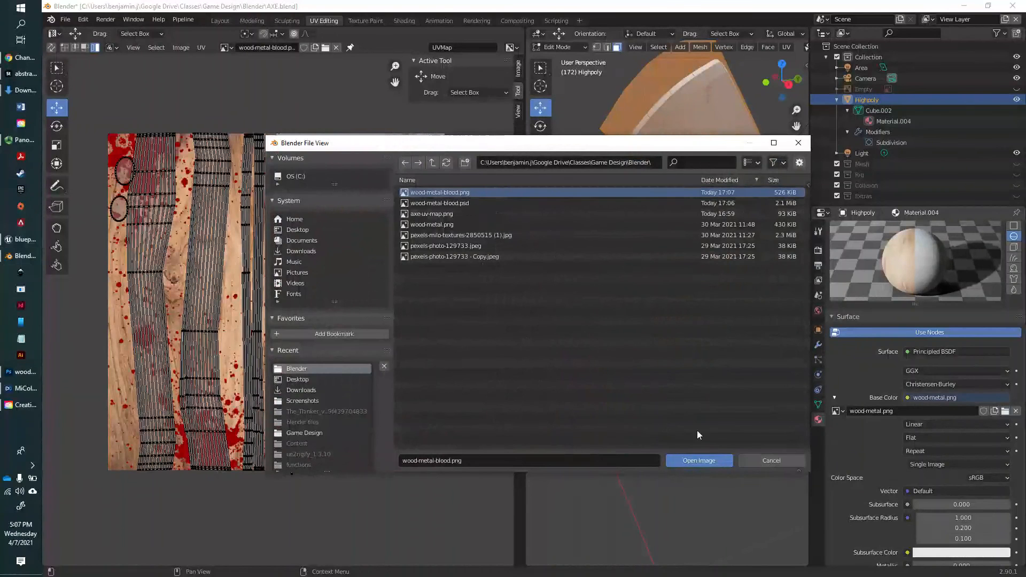
left_click(715, 464)
Step: Examine the blood splatters on the axe's blade and handle from several angles in the 3D viewport
left_click_drag(734, 350, 710, 365)
left_click_drag(686, 415, 703, 345)
left_click_drag(777, 392, 729, 443)
left_click_drag(698, 477, 740, 413)
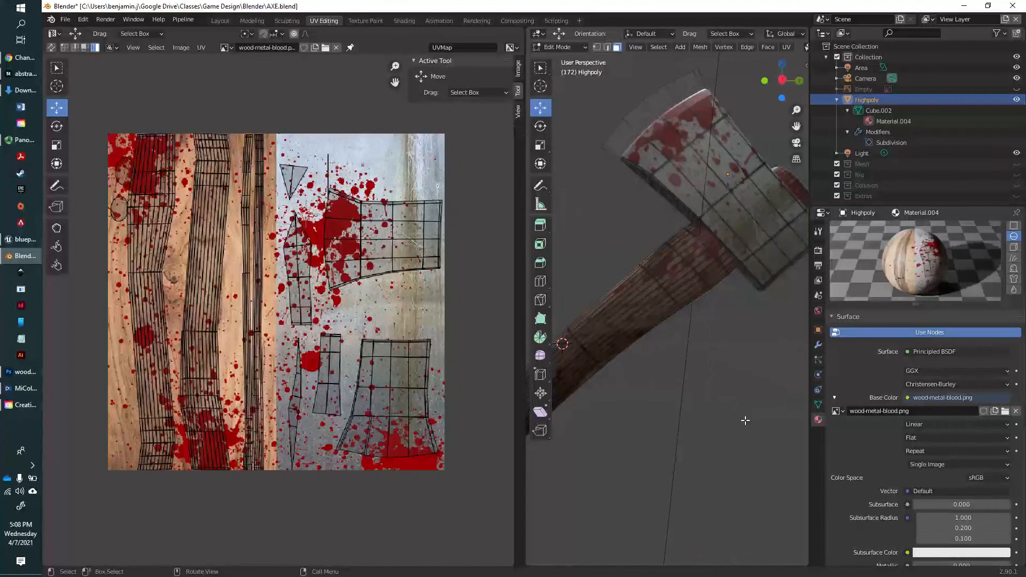
left_click_drag(728, 396, 740, 437)
scroll(702, 223, "up", 2)
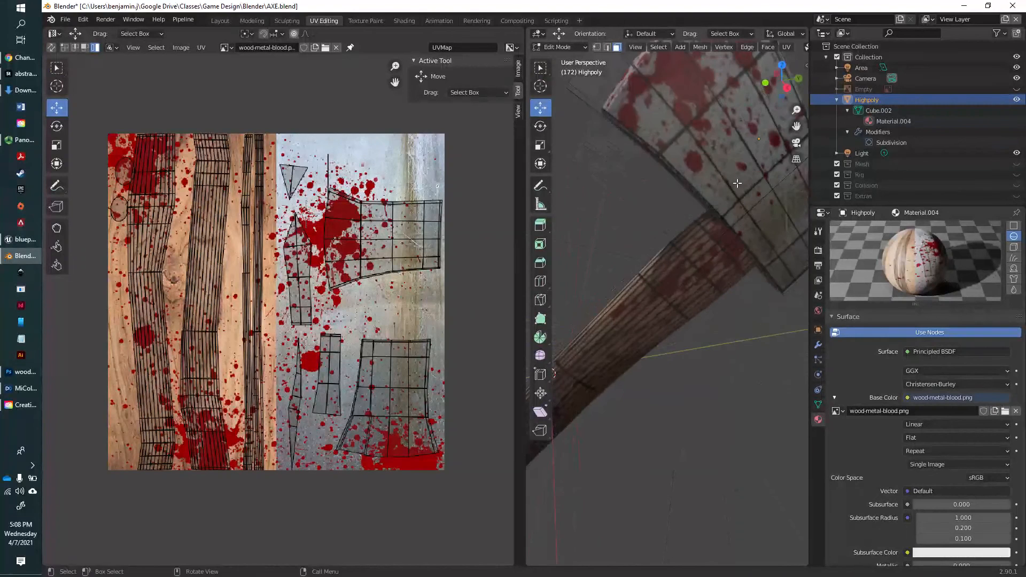
left_click_drag(743, 298, 725, 342)
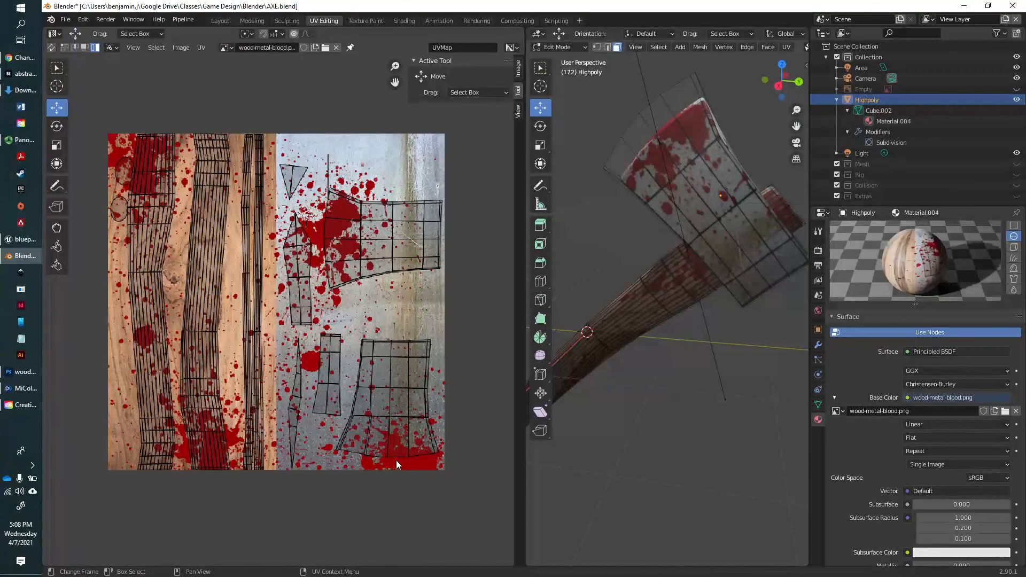
left_click_drag(634, 336, 680, 323)
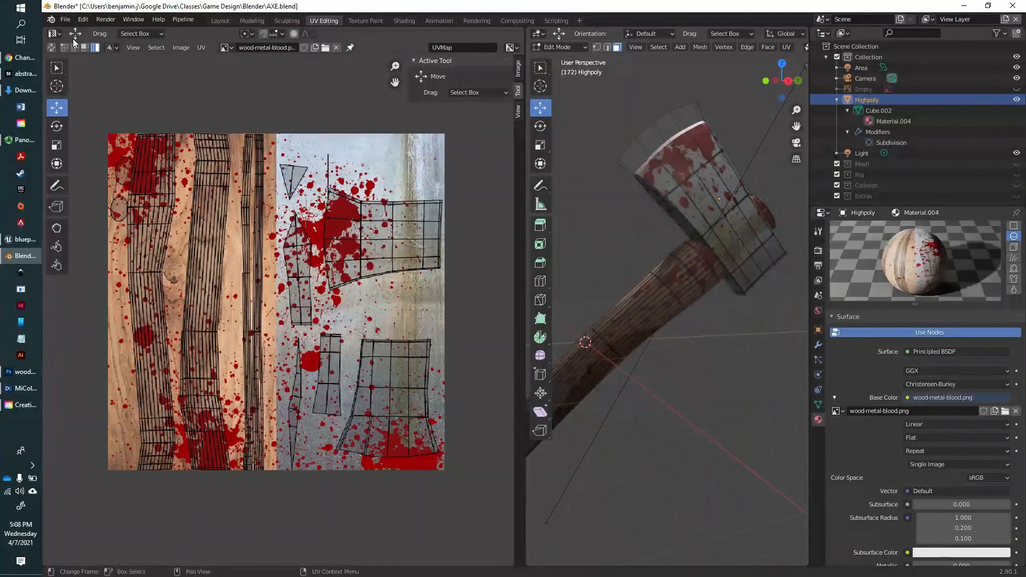
Step: Export the axe as an FBX file named AXE-blood.fbx to the Blender folder
left_click(66, 20)
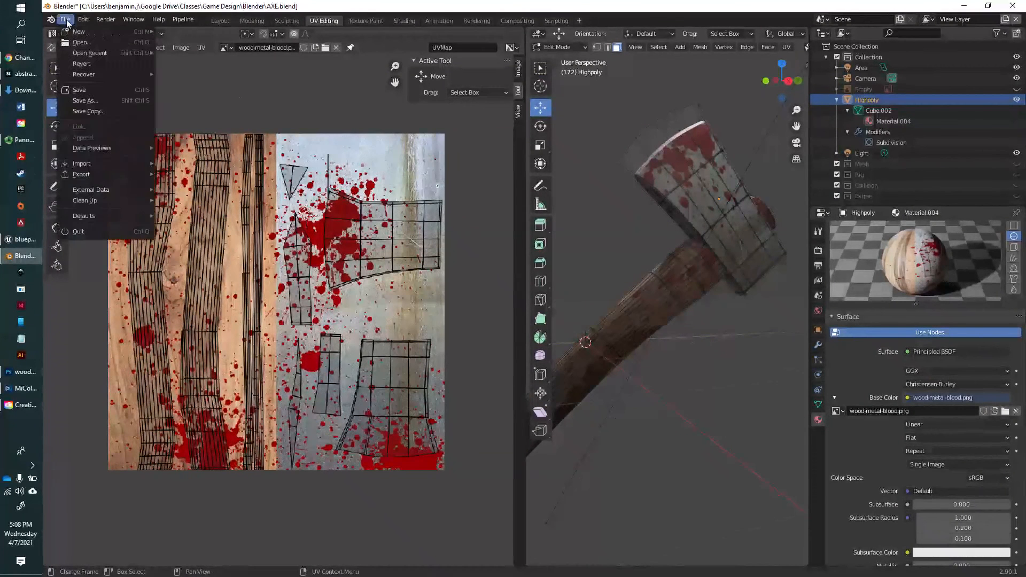
mouse_move(81, 174)
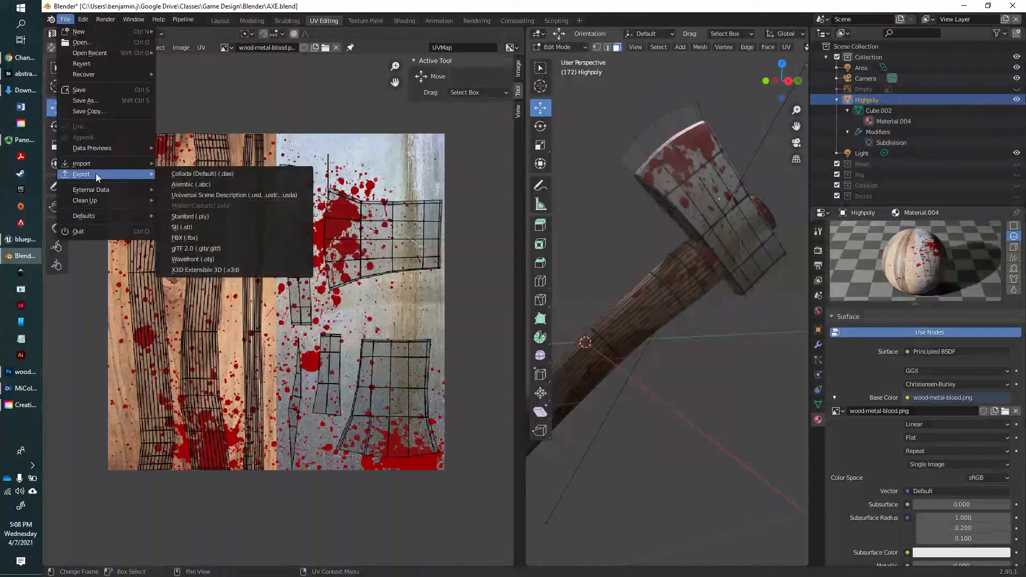
left_click(203, 238)
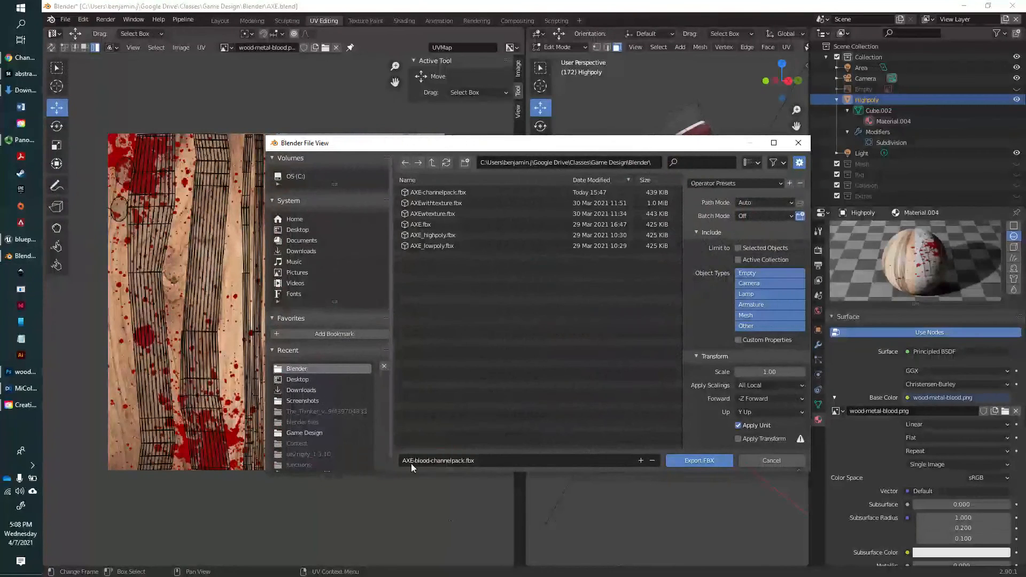
left_click(432, 460)
double_click(436, 461)
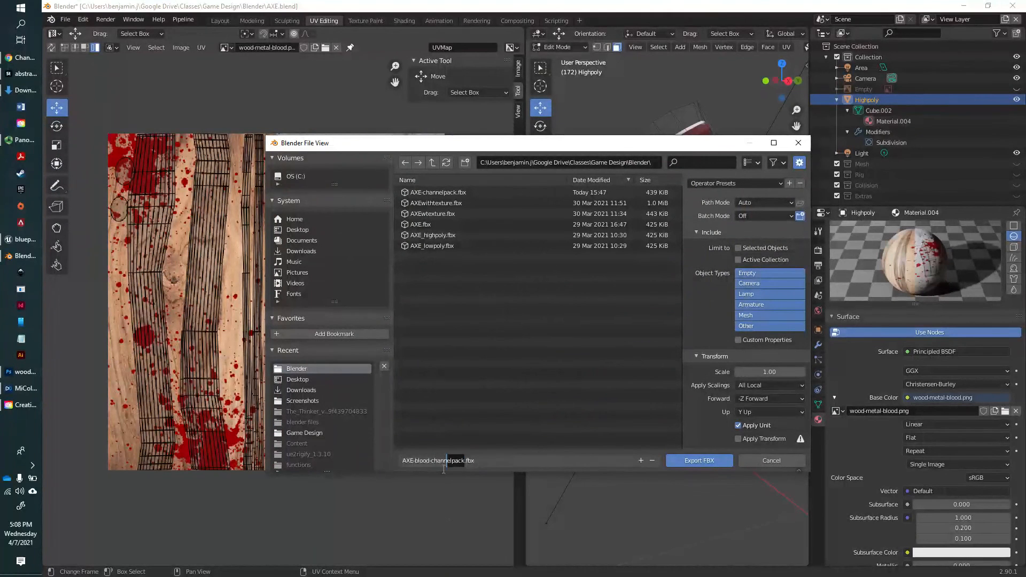
key("BackSpace")
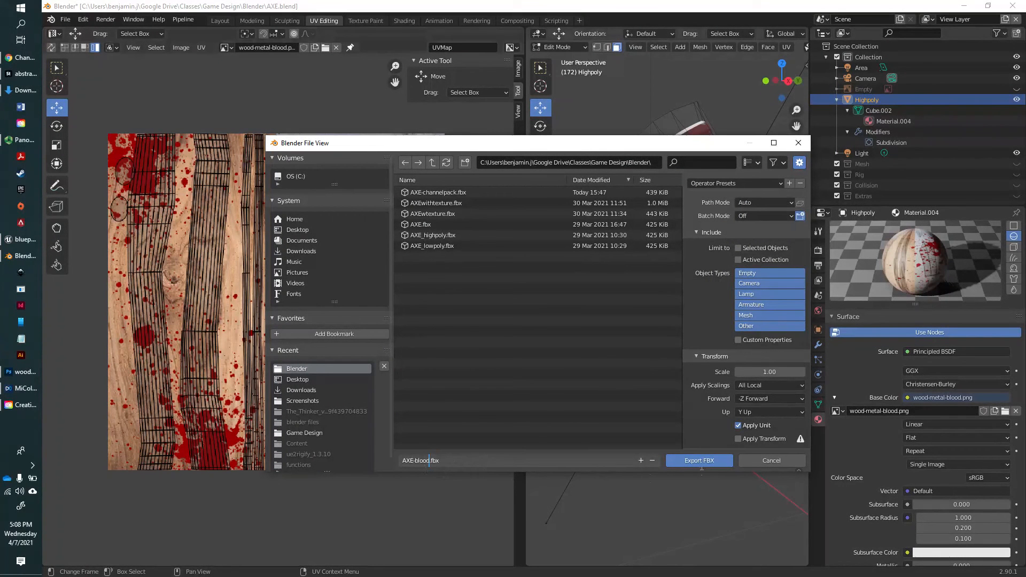
left_click(699, 460)
left_click(709, 460)
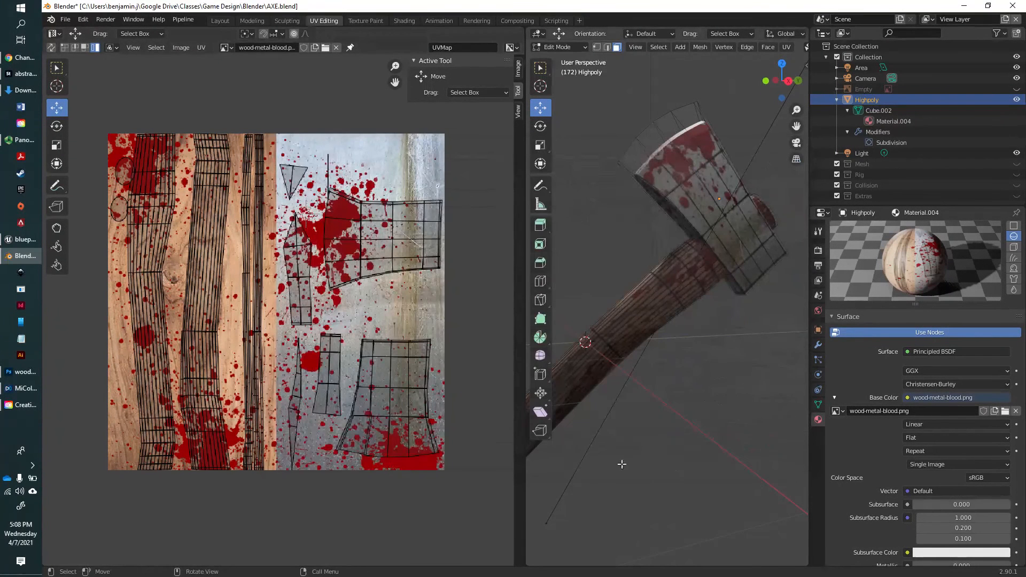
Step: Switch to Unreal Editor and import everything from the AXE-blood FBX in the Blender folder into MyContent
left_click(26, 239)
mouse_move(530, 319)
left_mouse_down()
mouse_move(530, 342)
mouse_move(530, 310)
mouse_move(530, 321)
left_mouse_up()
left_click(75, 486)
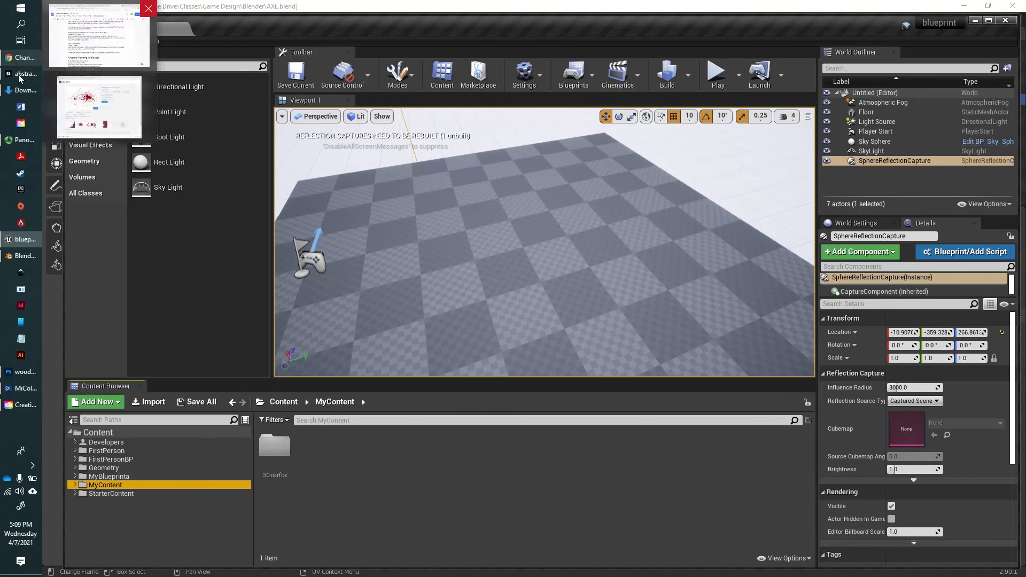
left_click(16, 91)
left_click(684, 252)
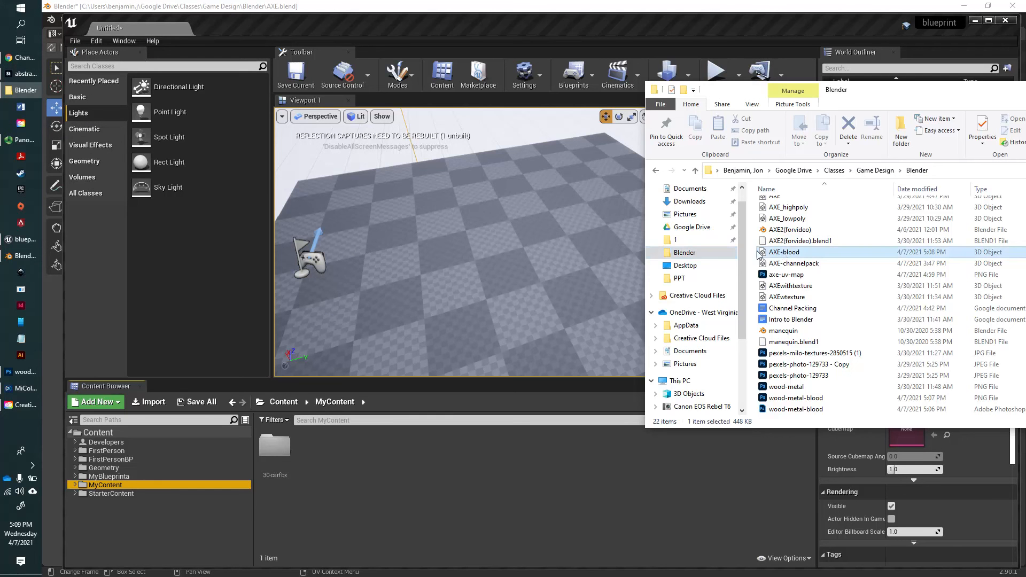
left_click_drag(763, 253, 398, 469)
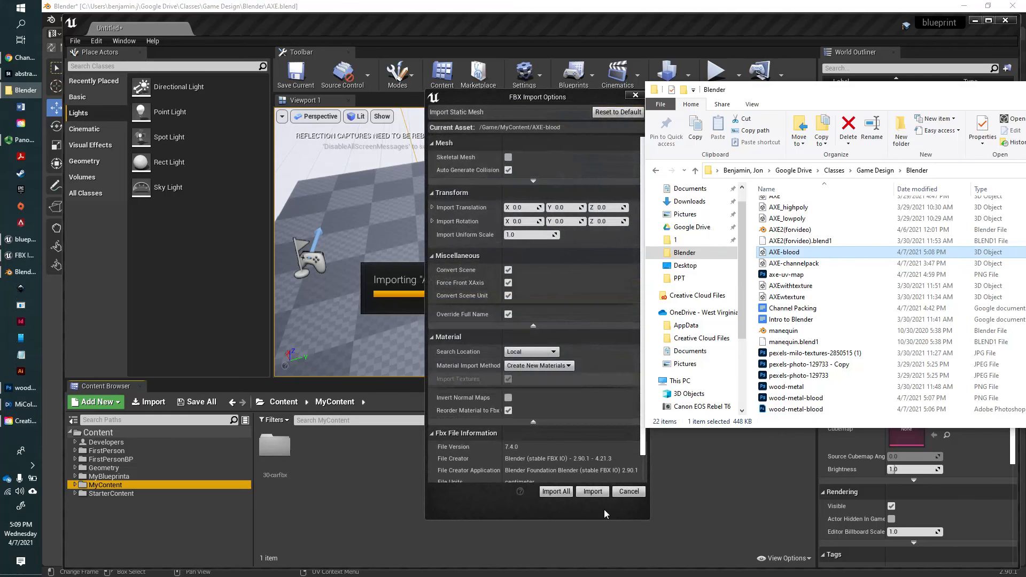
left_click(556, 492)
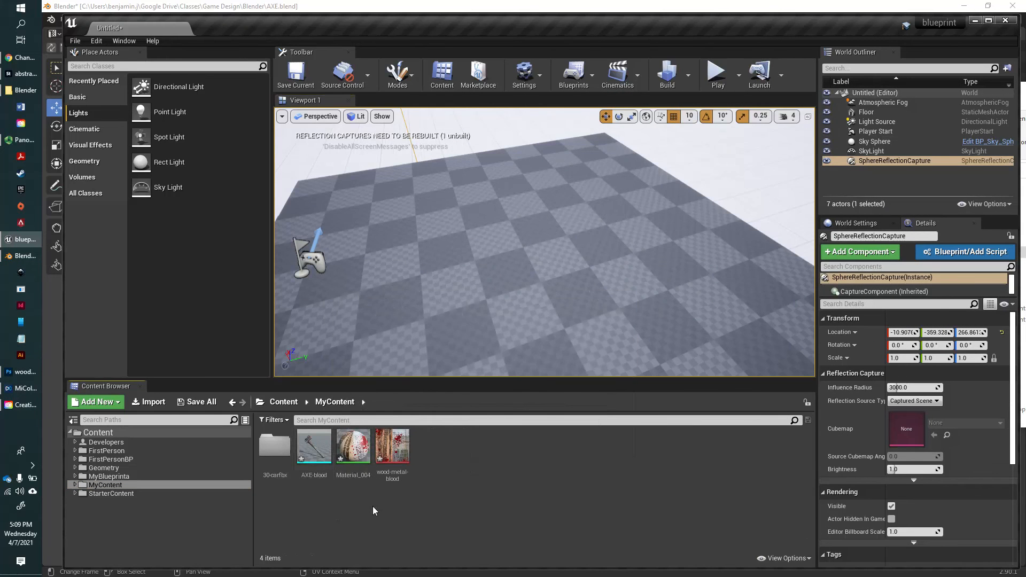
Step: Place the AXE-blood mesh in the level above the floor and raise it to a Z location of 250
mouse_move(411, 467)
left_click_drag(314, 446, 572, 270)
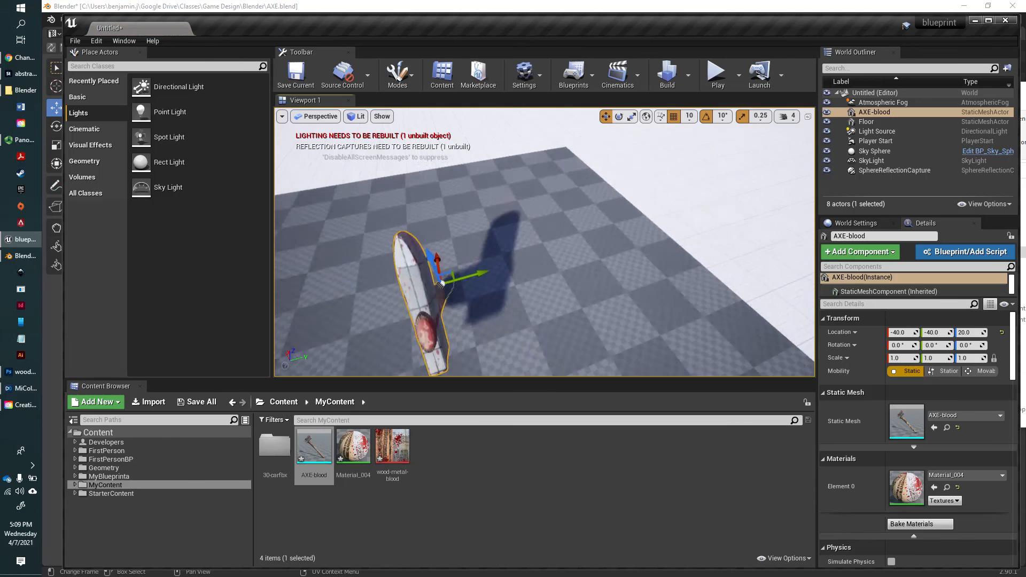
key("a")
left_click_drag(517, 337, 636, 326)
left_click_drag(419, 328, 414, 234)
left_click_drag(485, 248, 527, 221)
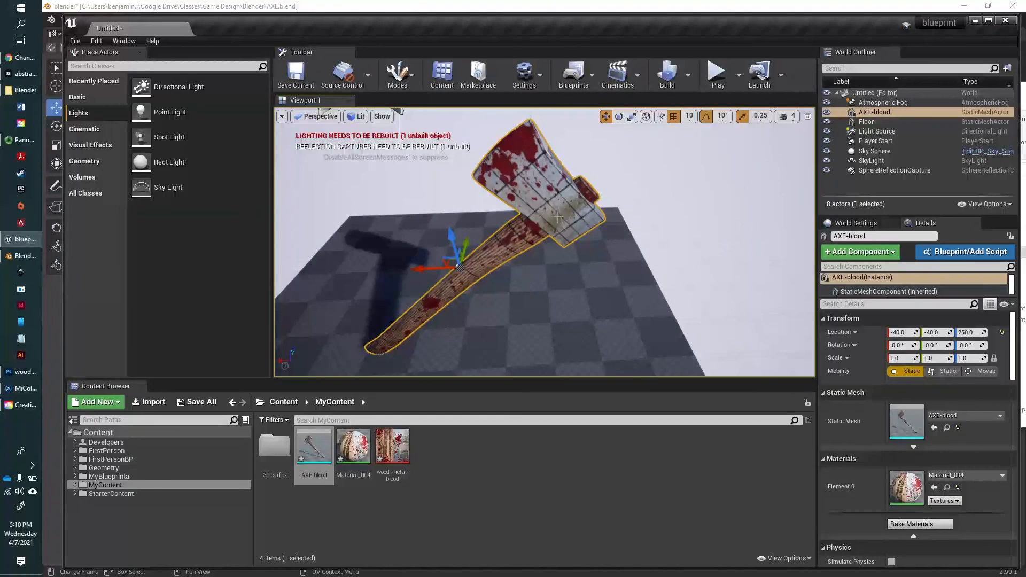